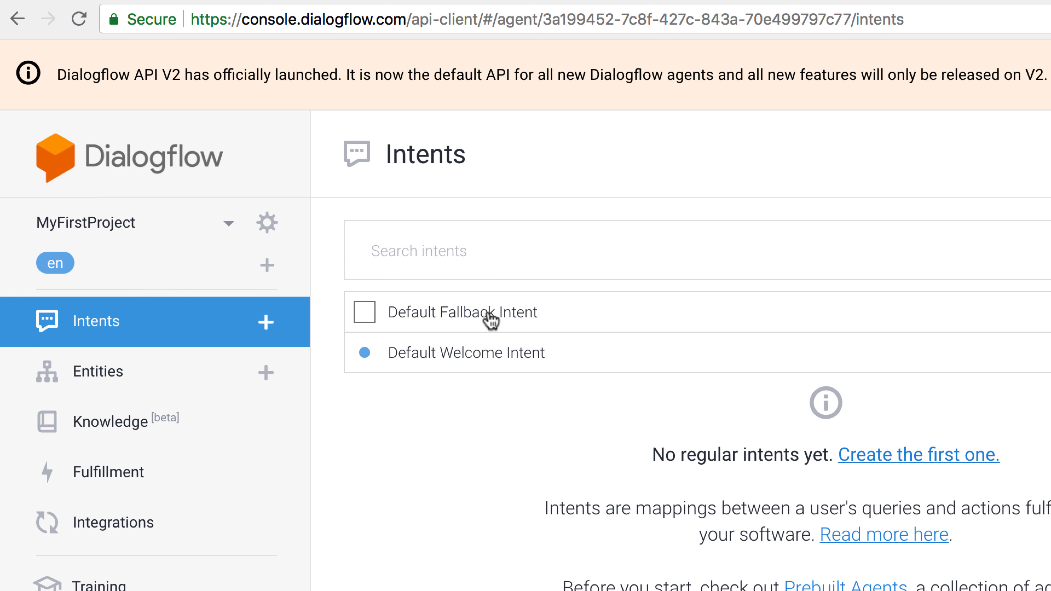
Step: Enable the webhook call for the Default Fallback Intent under its fulfillment settings and save the intent
click(489, 320)
scroll(415, 454, down, 5)
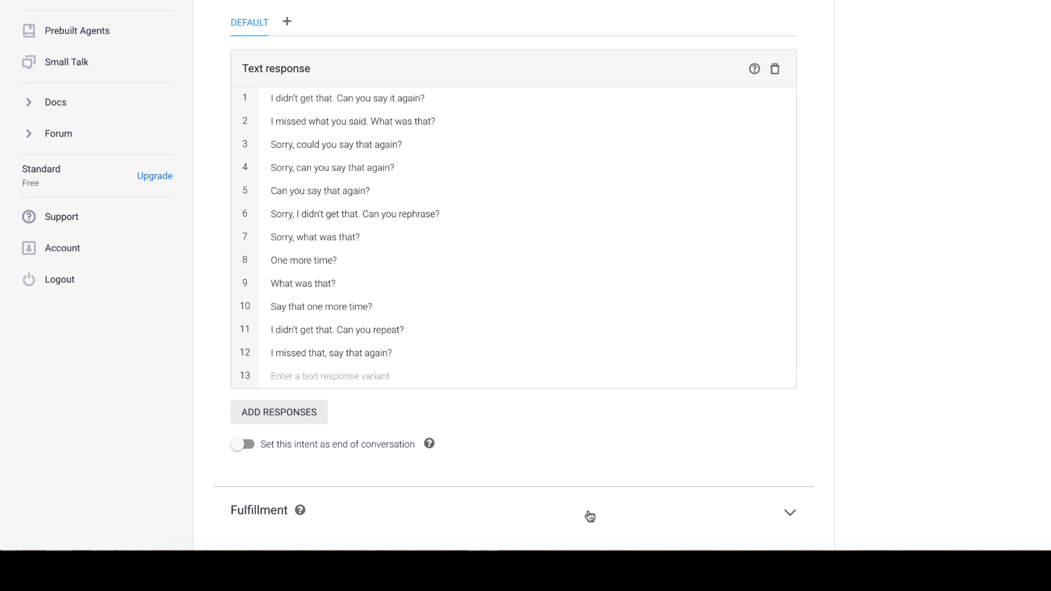
click(587, 513)
scroll(587, 513, down, 2)
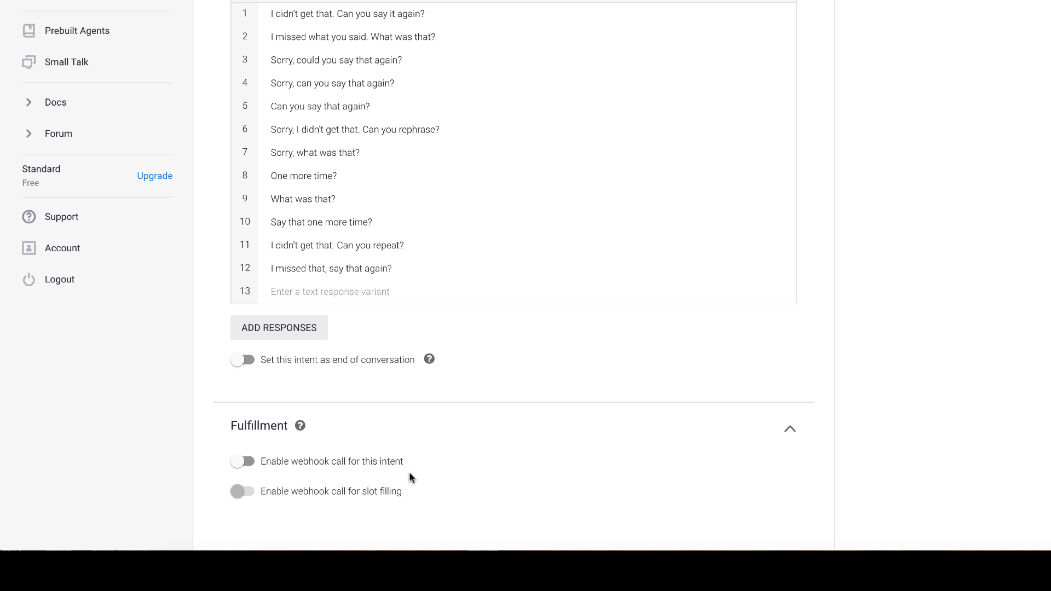
click(396, 464)
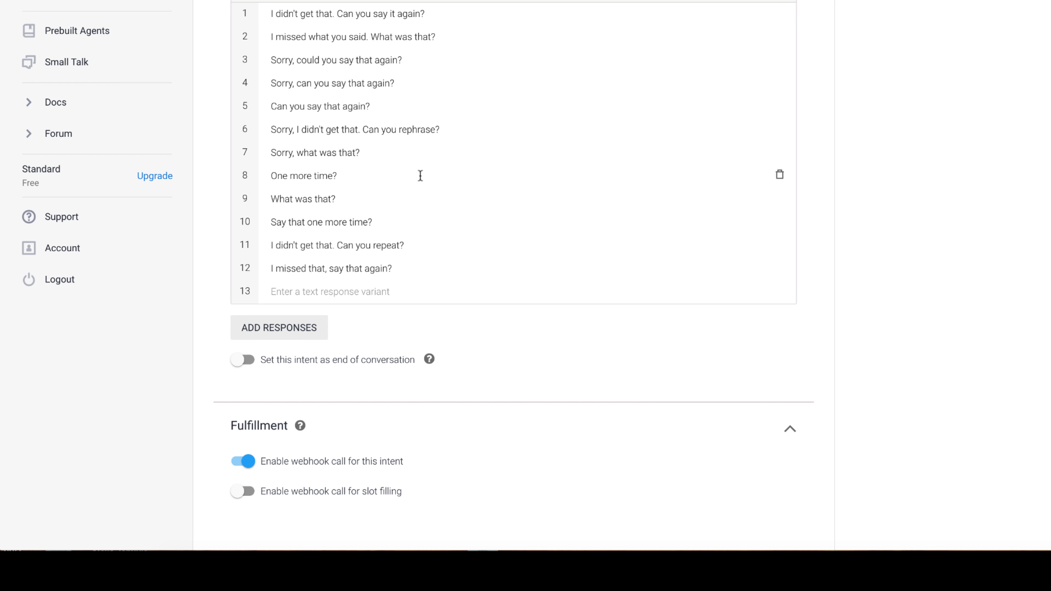
scroll(445, 218, up, 8)
click(769, 80)
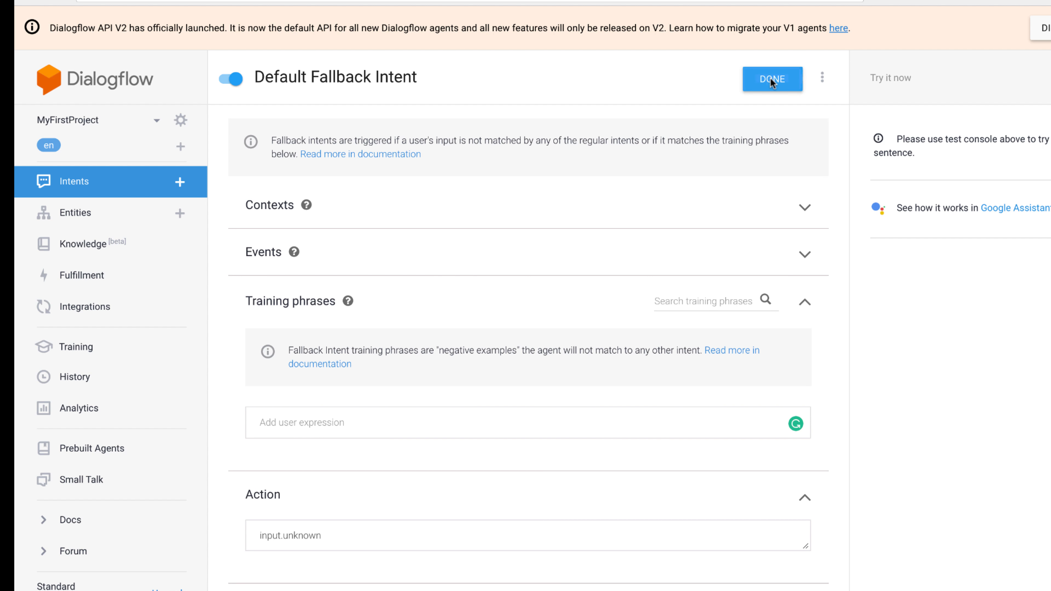
Step: Add the training phrases "open" and "launch" to the Default Welcome Intent
click(88, 183)
click(297, 207)
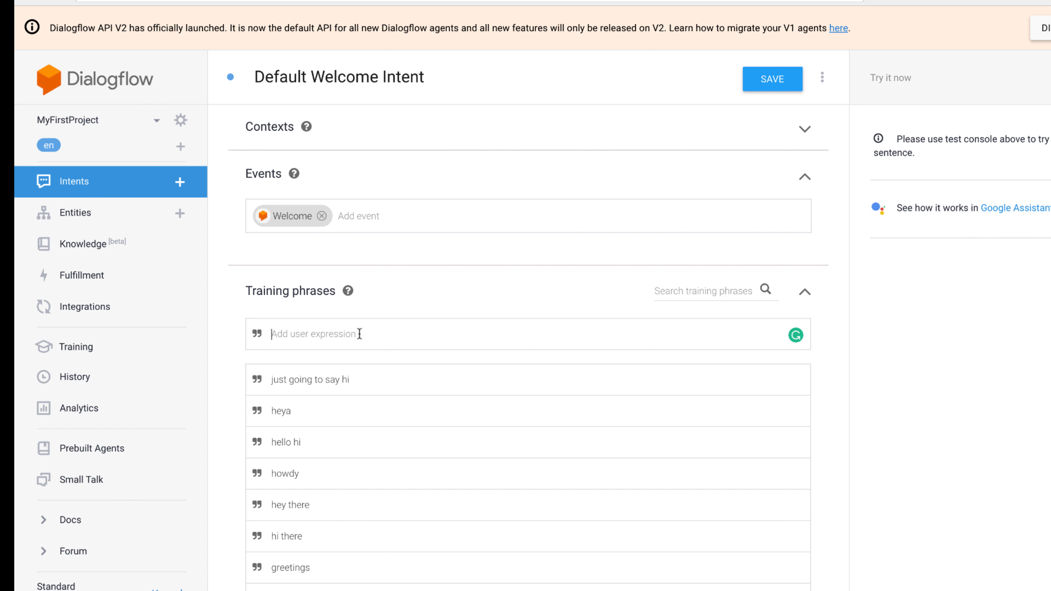
text(open)
key(Return)
text(launch)
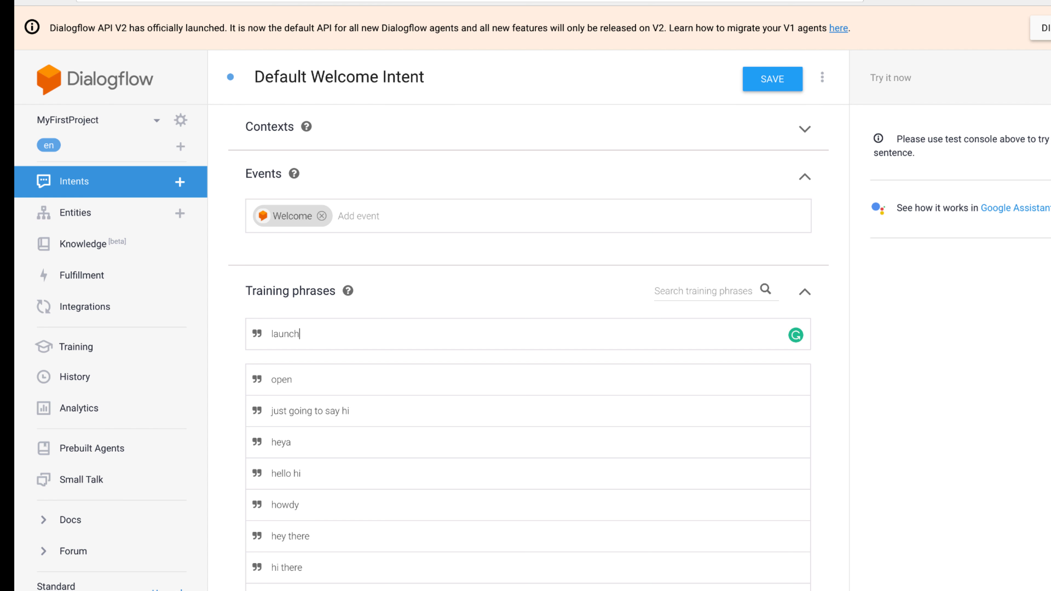
key(Return)
Step: Enable the webhook call for the Default Welcome Intent and save the intent
scroll(481, 284, down, 6)
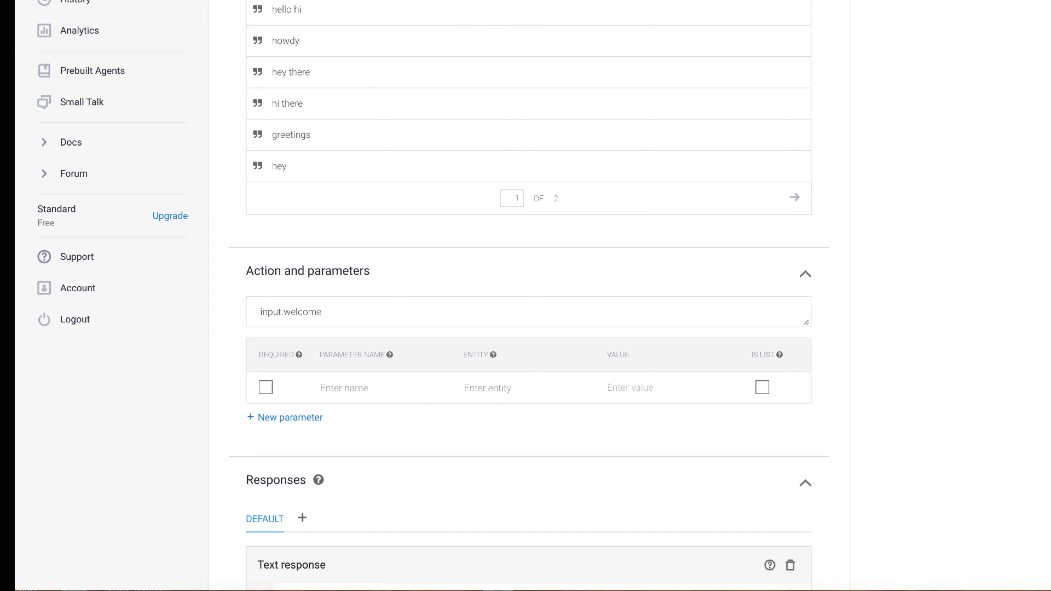
scroll(410, 396, down, 5)
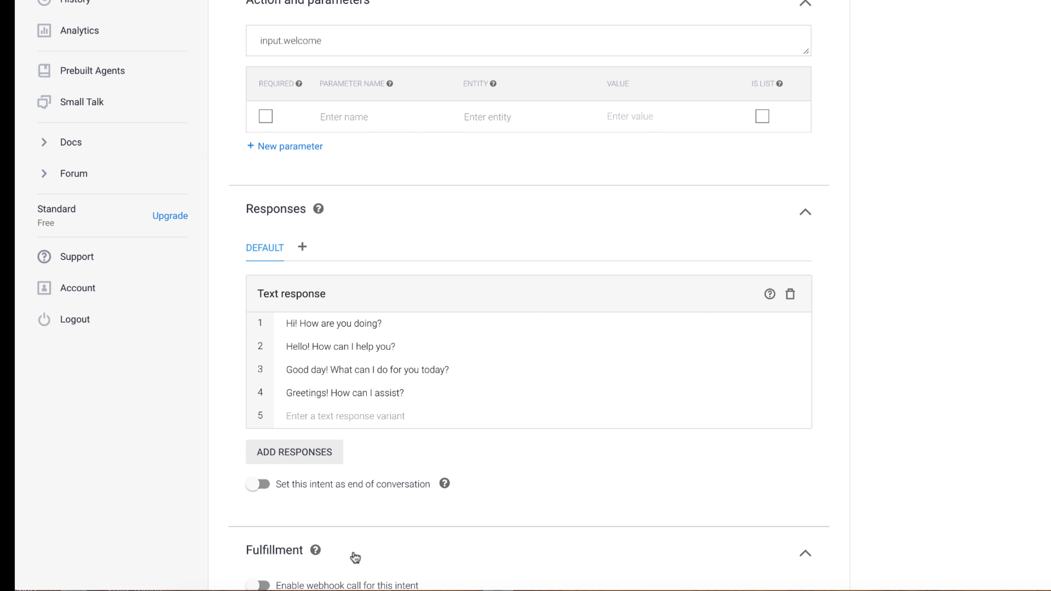
scroll(355, 557, down, 2)
click(330, 502)
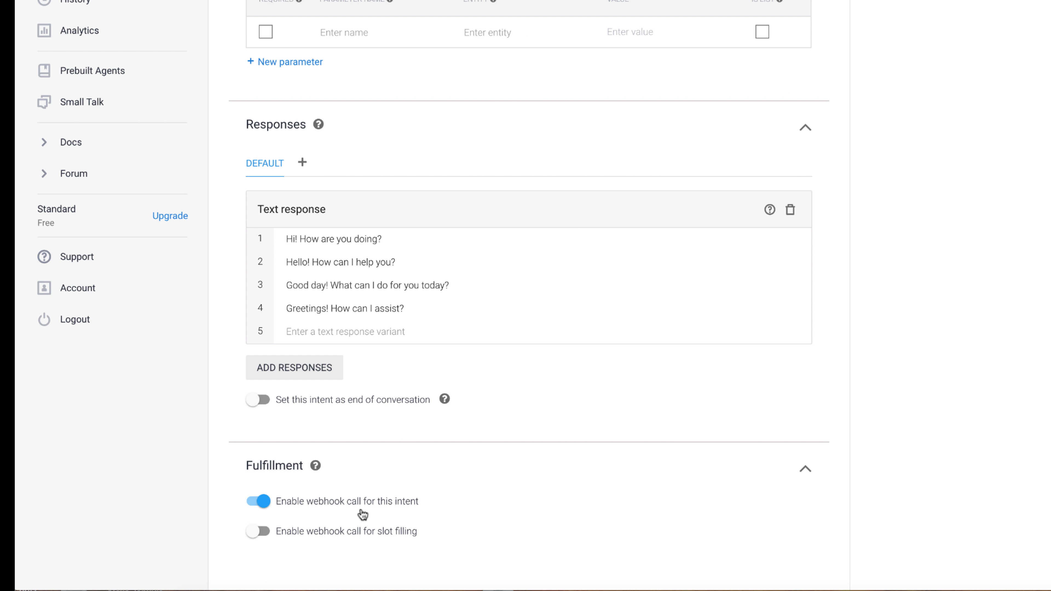
scroll(837, 368, up, 15)
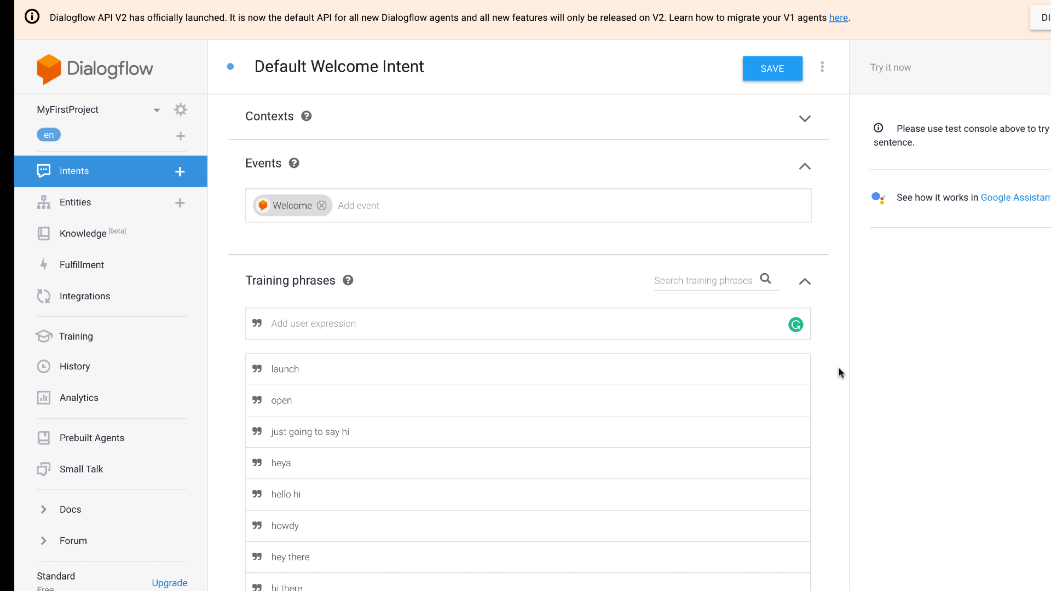
click(766, 71)
Step: Enable the agent's fulfillment webhook, and switch to Orbita's Experience Designer to copy the endpoint URL from the Launch node
click(106, 269)
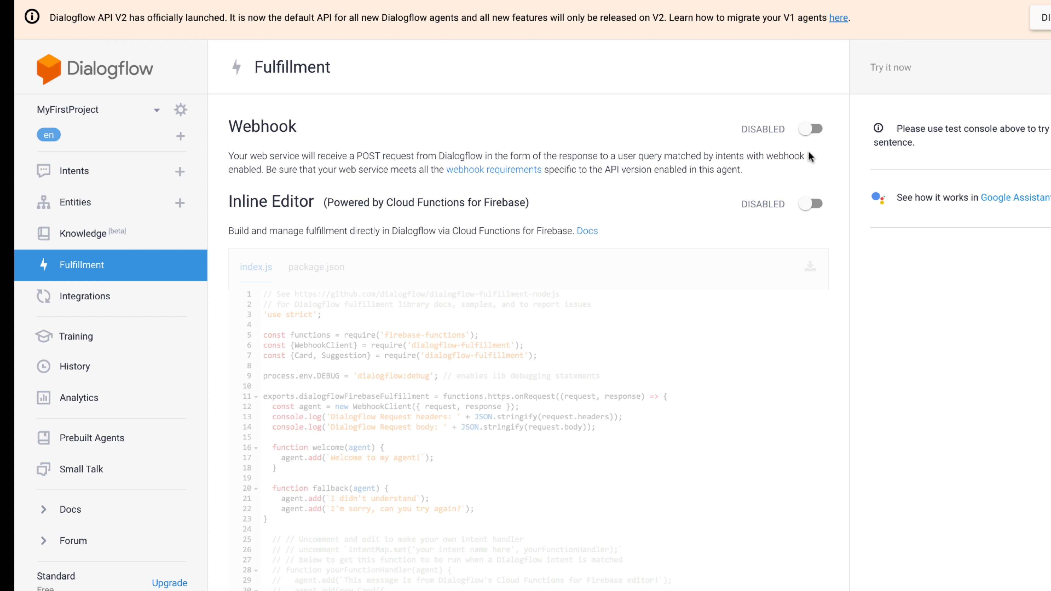
click(814, 128)
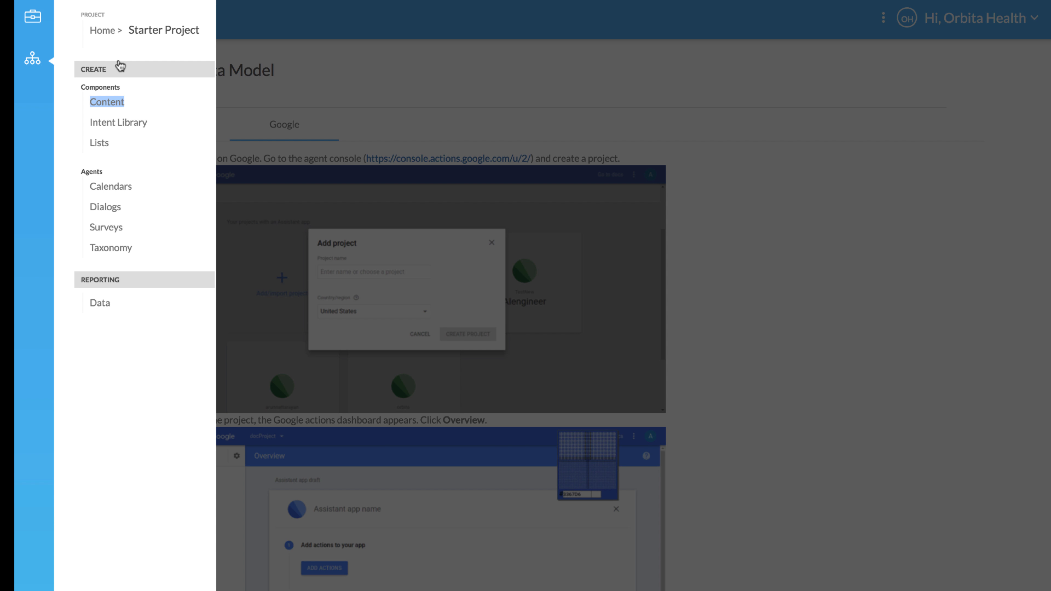
click(34, 18)
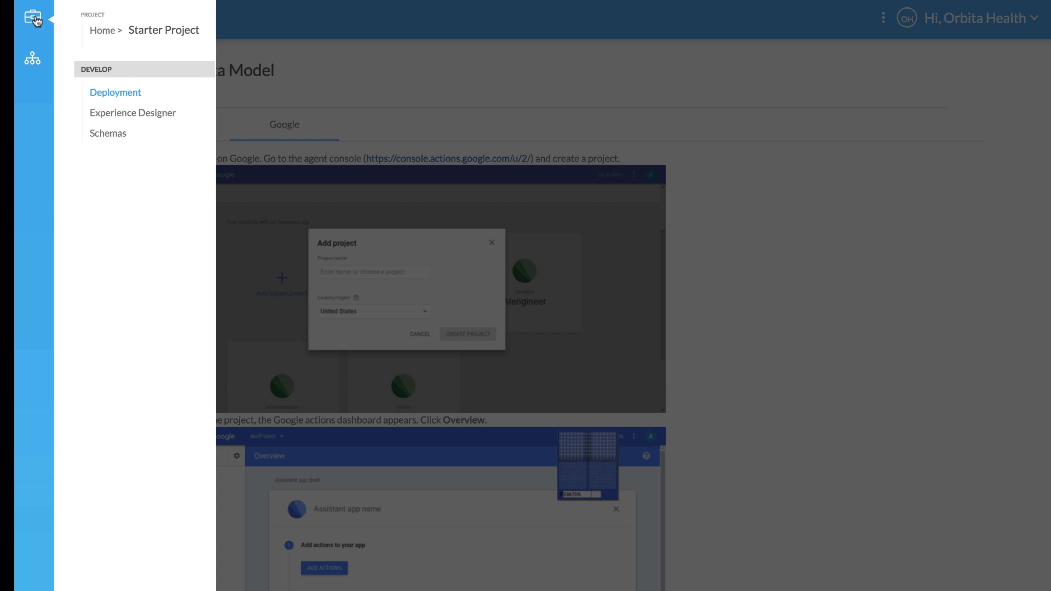
click(141, 113)
double_click(245, 163)
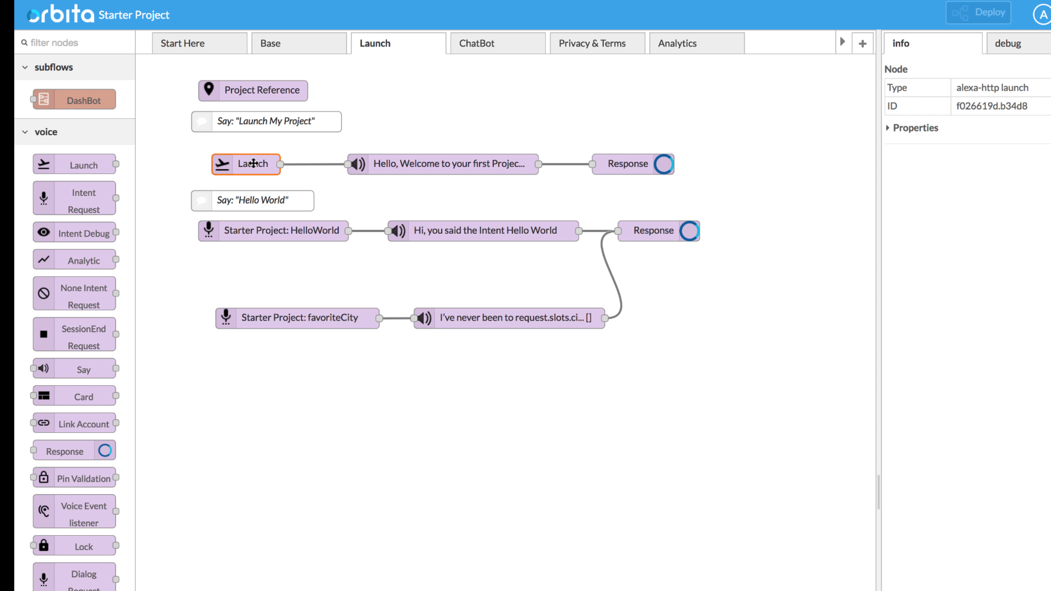
drag(688, 277, 845, 247)
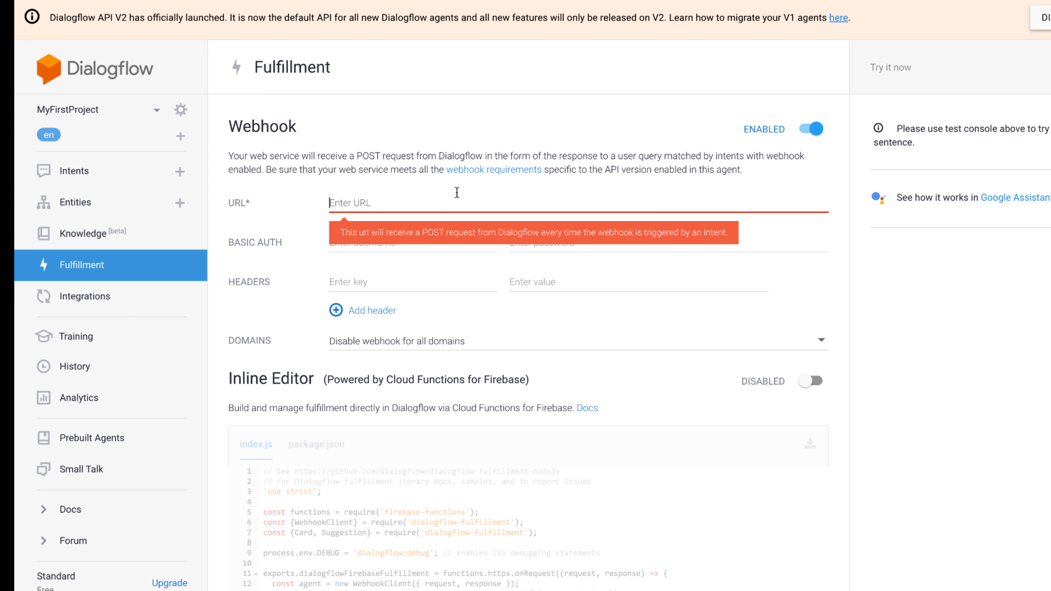
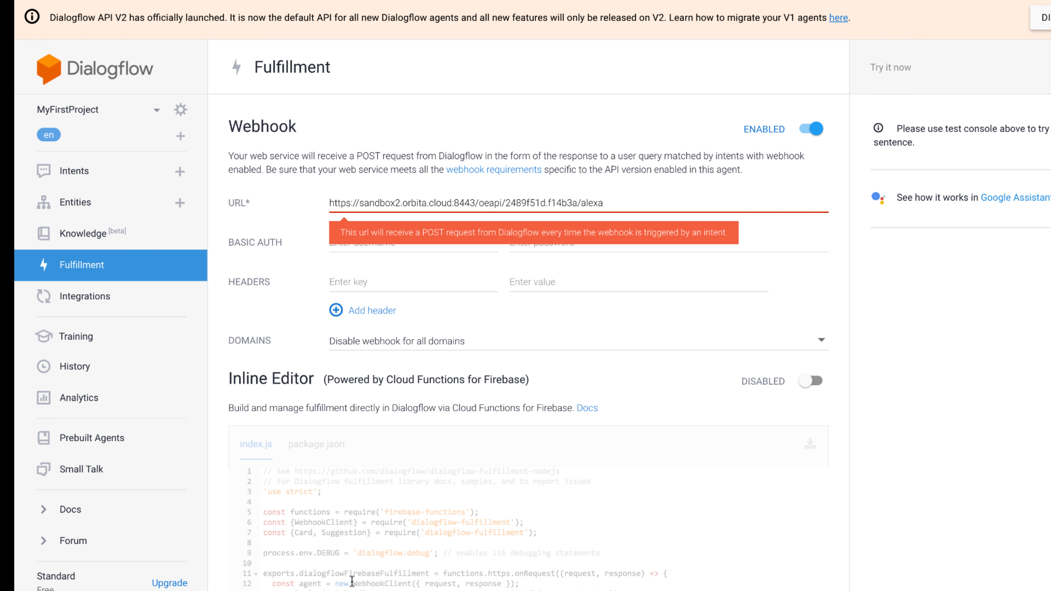
scroll(739, 104, down, 5)
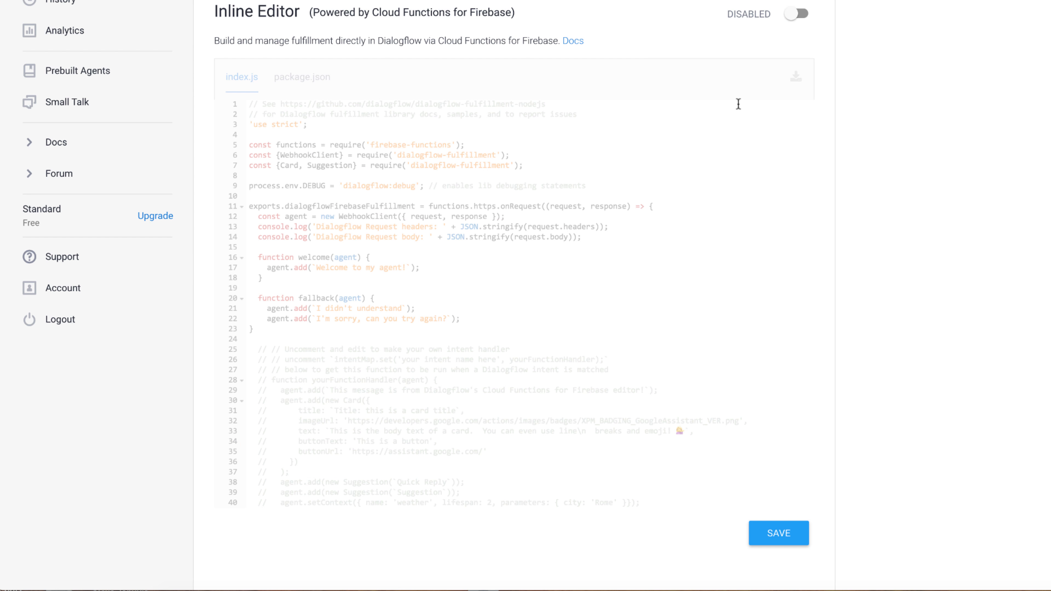
click(770, 532)
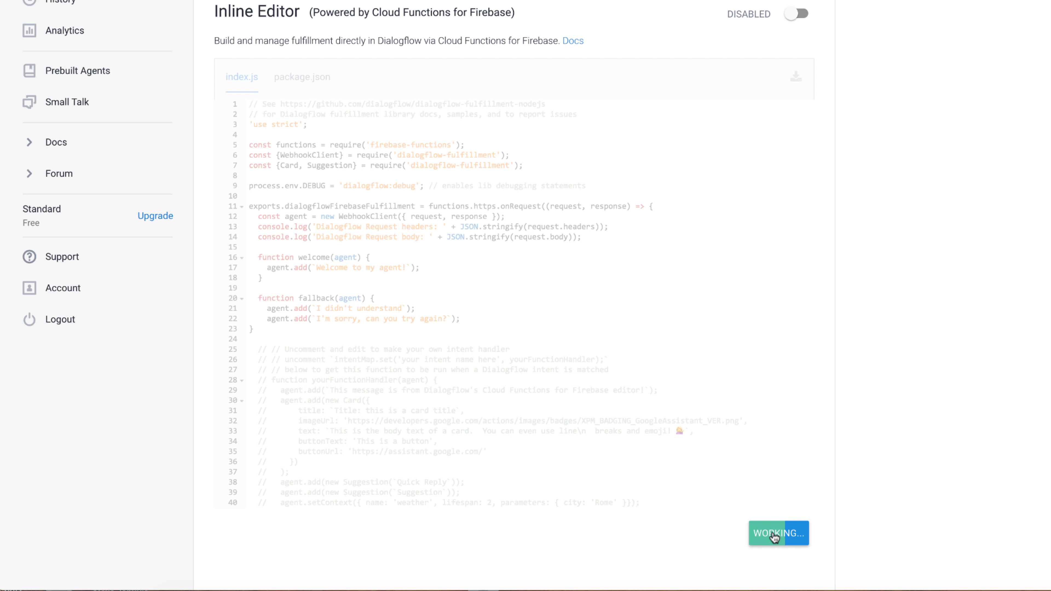
Step: Open the MyFirstProject agent's settings to examine its Google project and API version
click(166, 147)
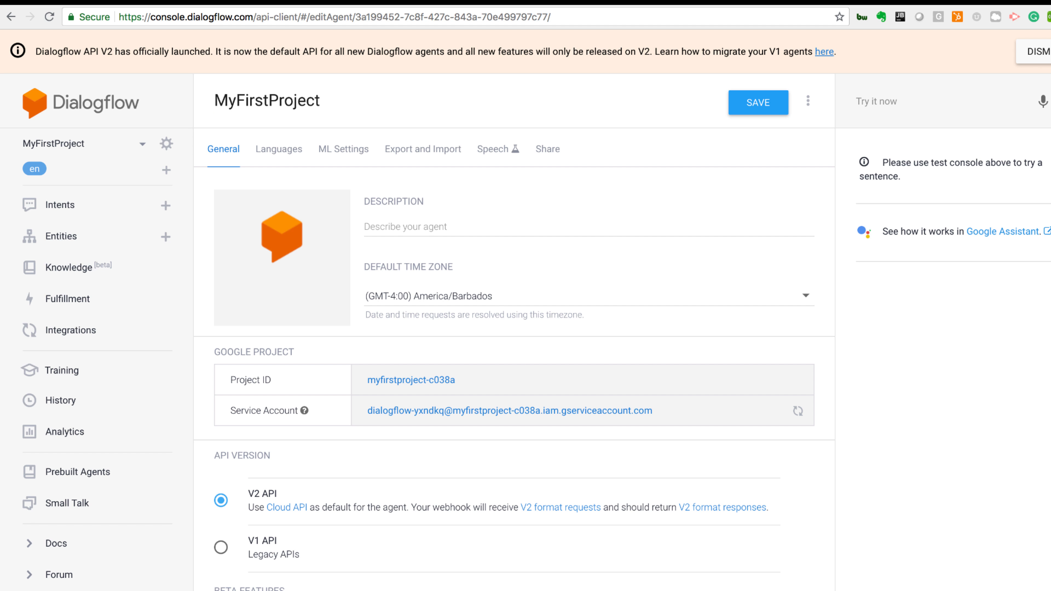
Step: Switch to Orbita's Google deployment page and authenticate with Google, proceeding past the unverified app warning and allowing orbita.cloud access to the account
double_click(397, 590)
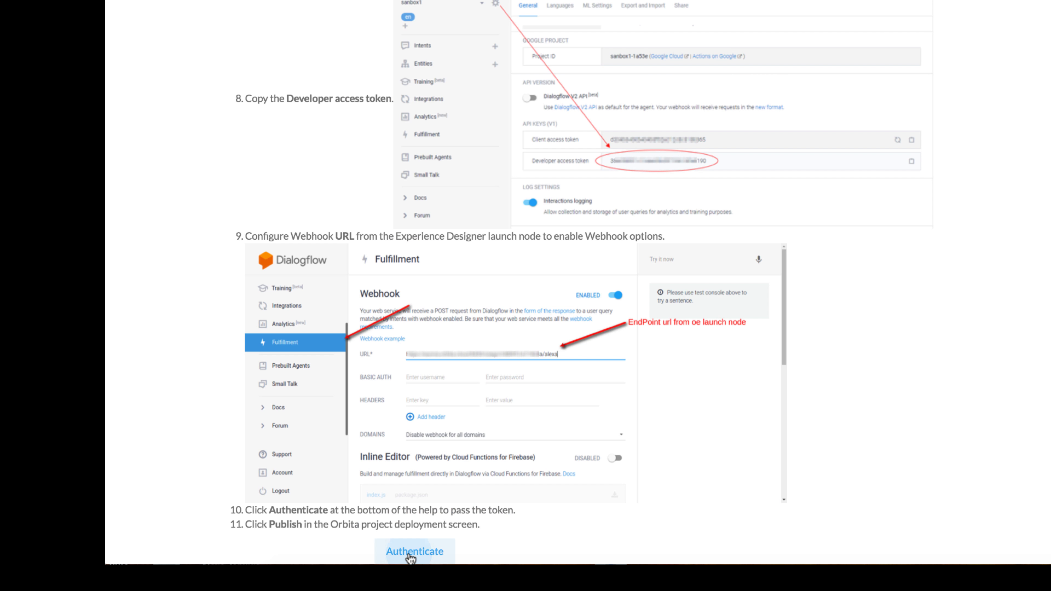
click(414, 551)
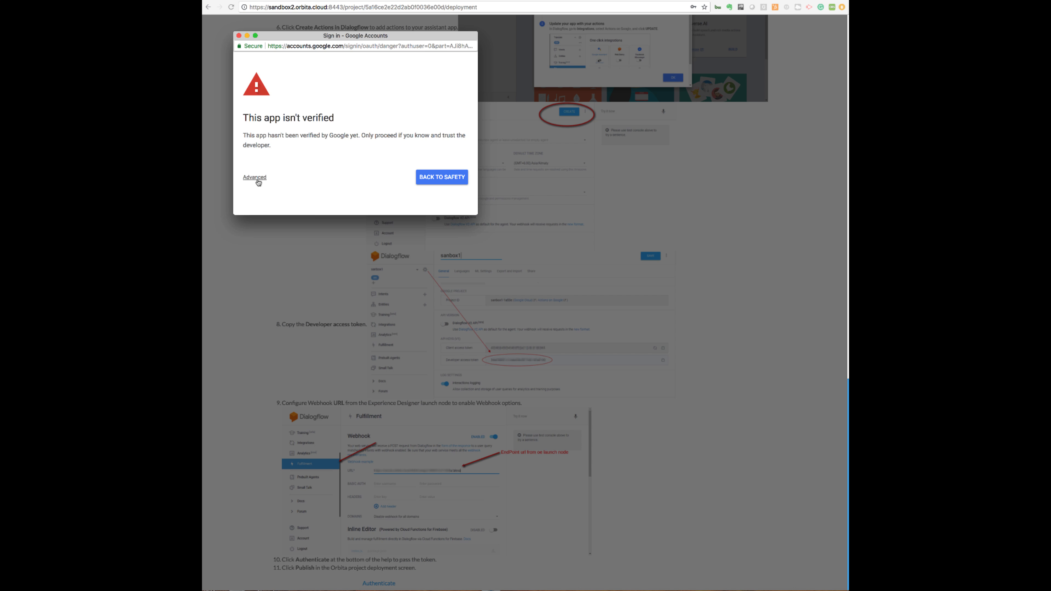
click(256, 179)
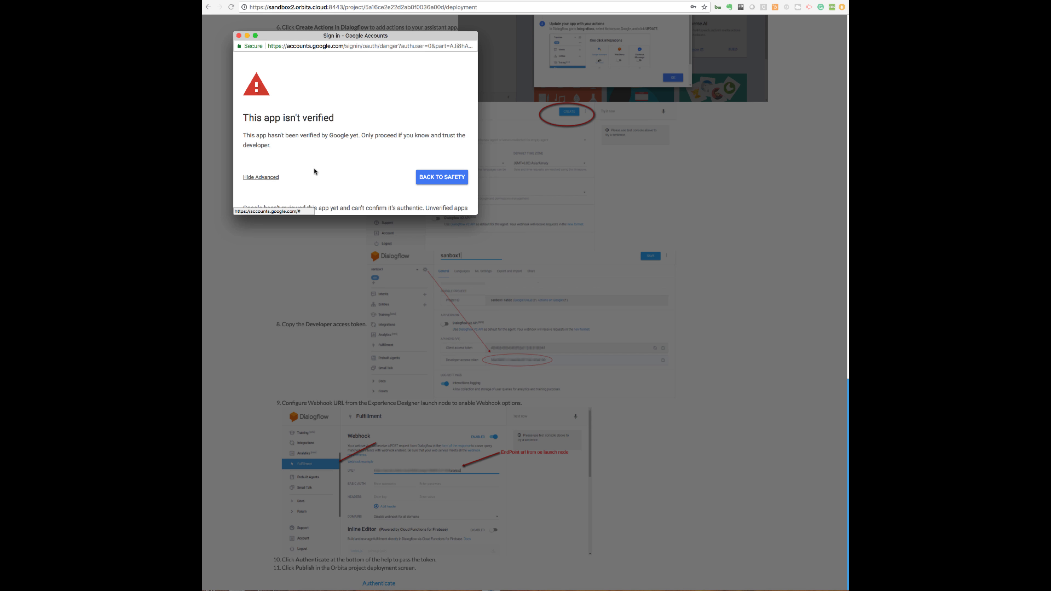
scroll(315, 172, down, 3)
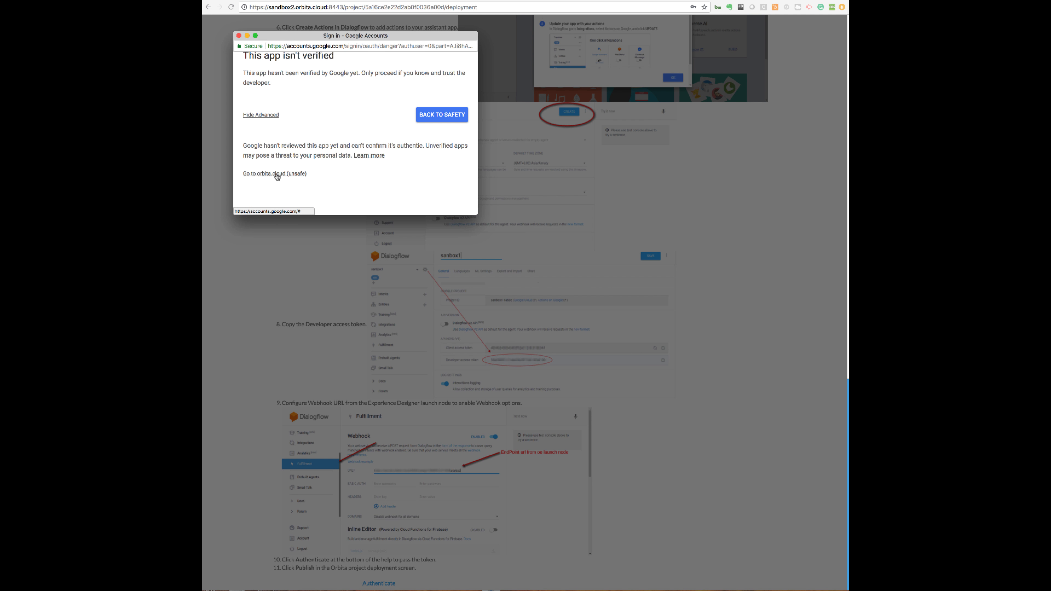
click(277, 174)
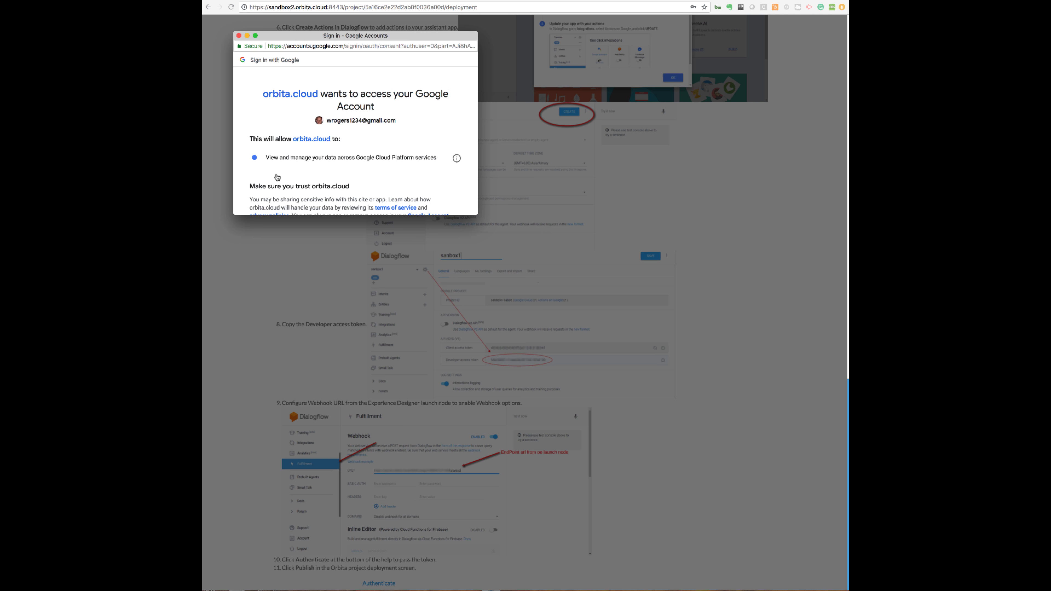
scroll(276, 177, down, 3)
click(426, 278)
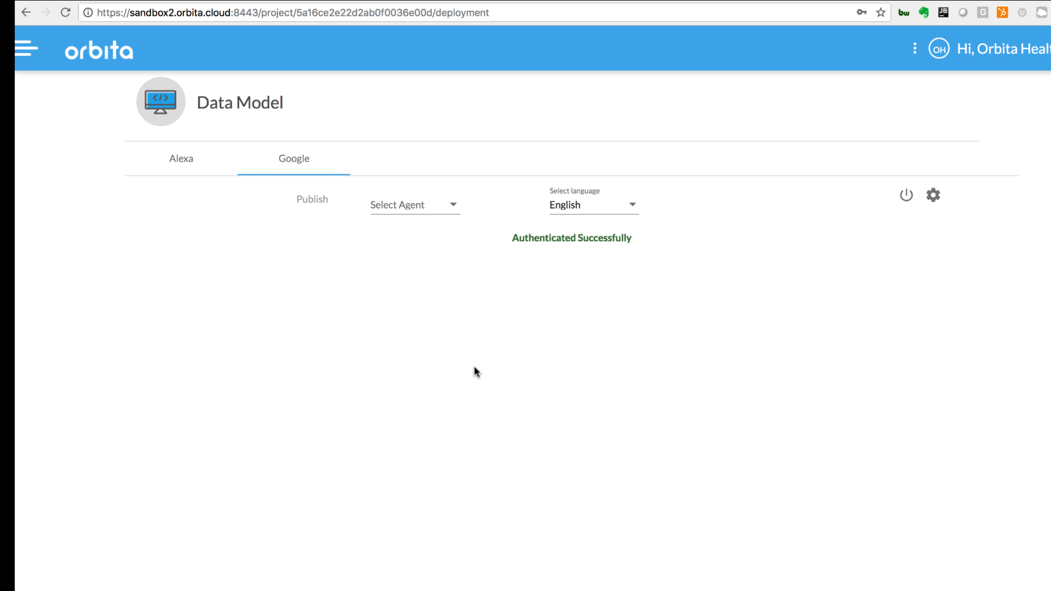
Step: Publish the Orbita project in English to the Google agent MyFirstProject
click(453, 206)
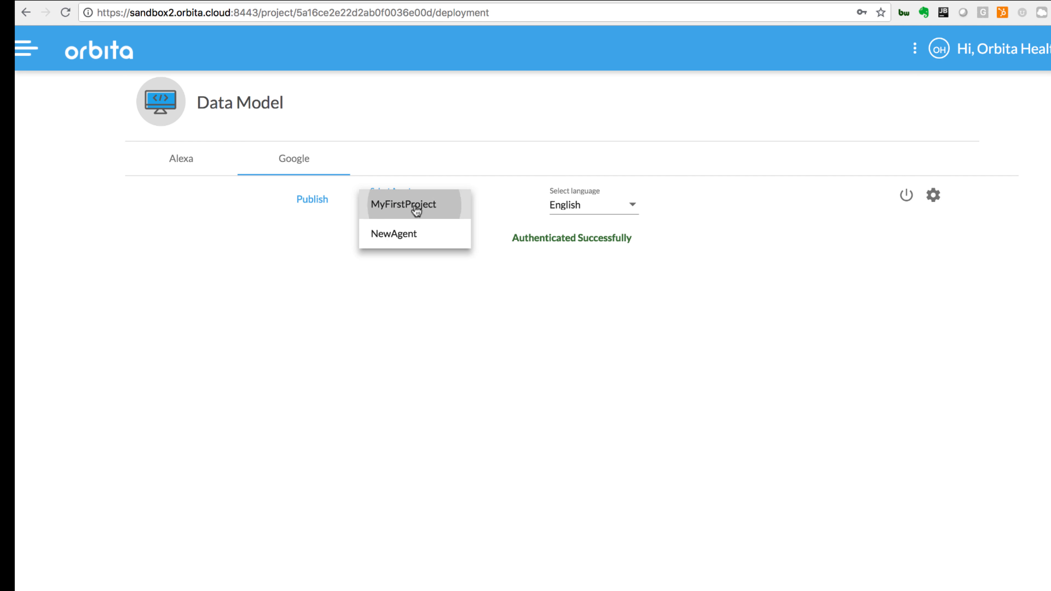
click(416, 210)
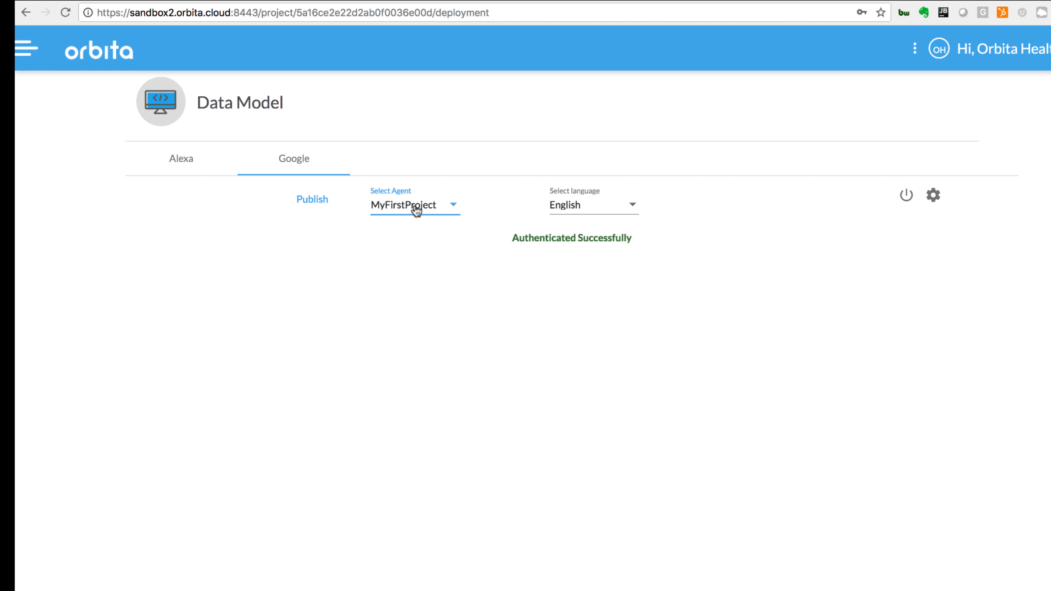
click(312, 200)
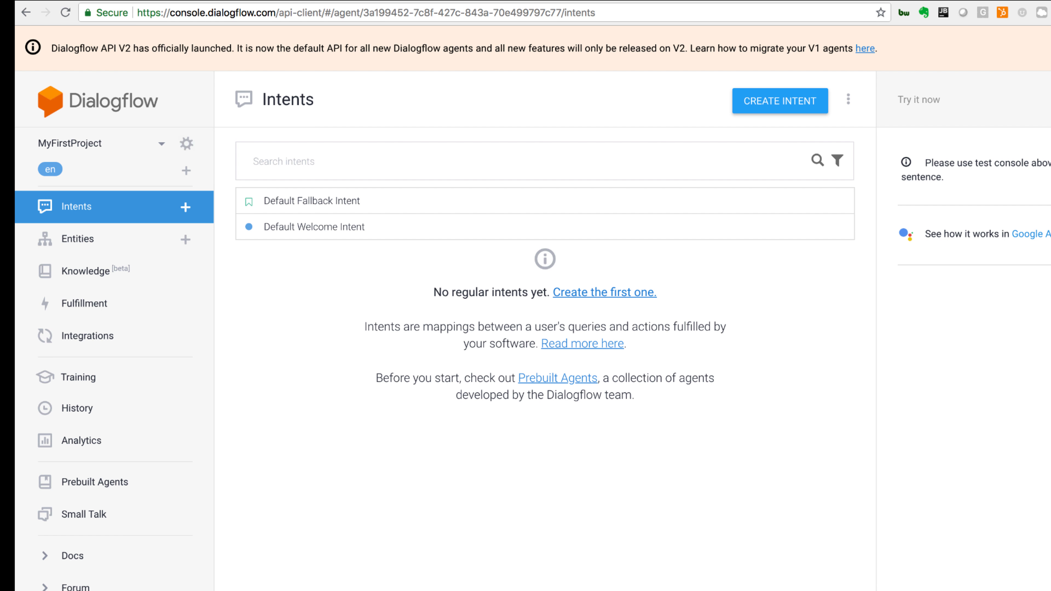
Step: Switch to Dialogflow, reload the intents list and examine the agent's published intents and entities
click(65, 13)
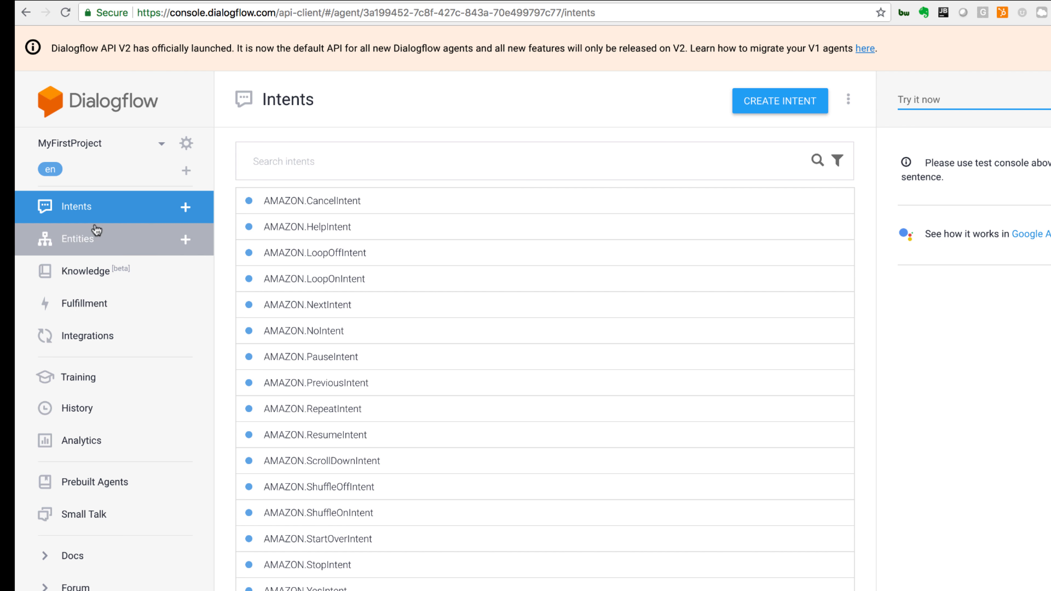
click(83, 239)
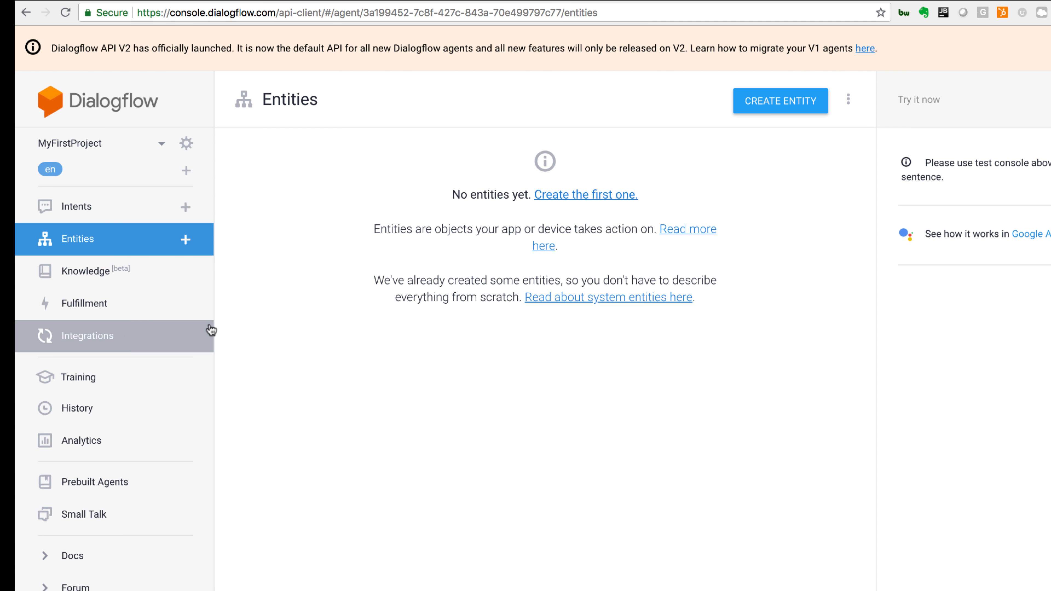
Step: Open the Google Assistant integration, launch its test with auto-preview changes enabled, and submit a test phrase in the Actions on Google simulator
click(84, 335)
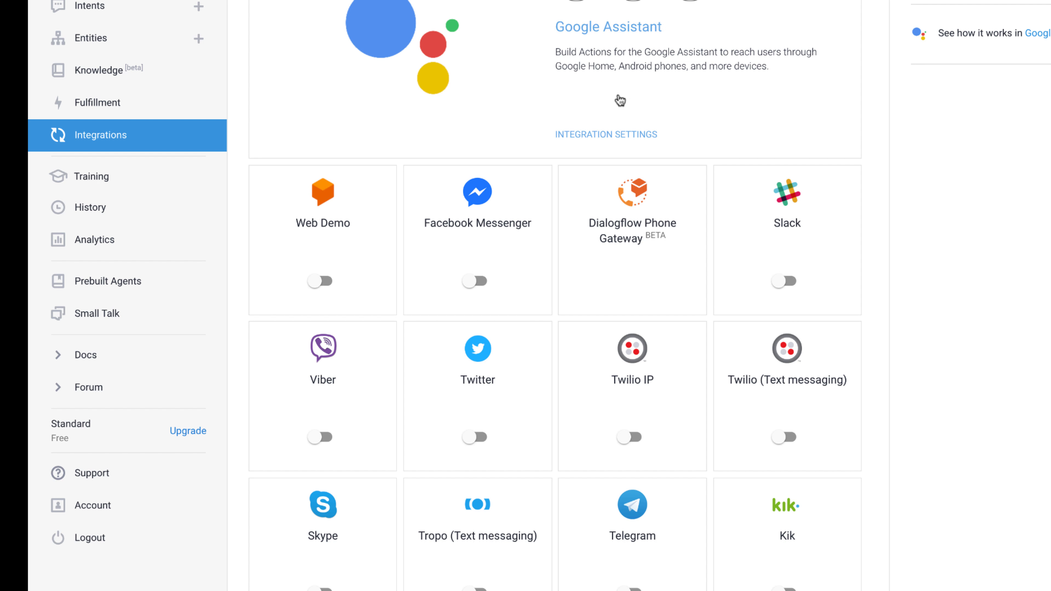
click(618, 34)
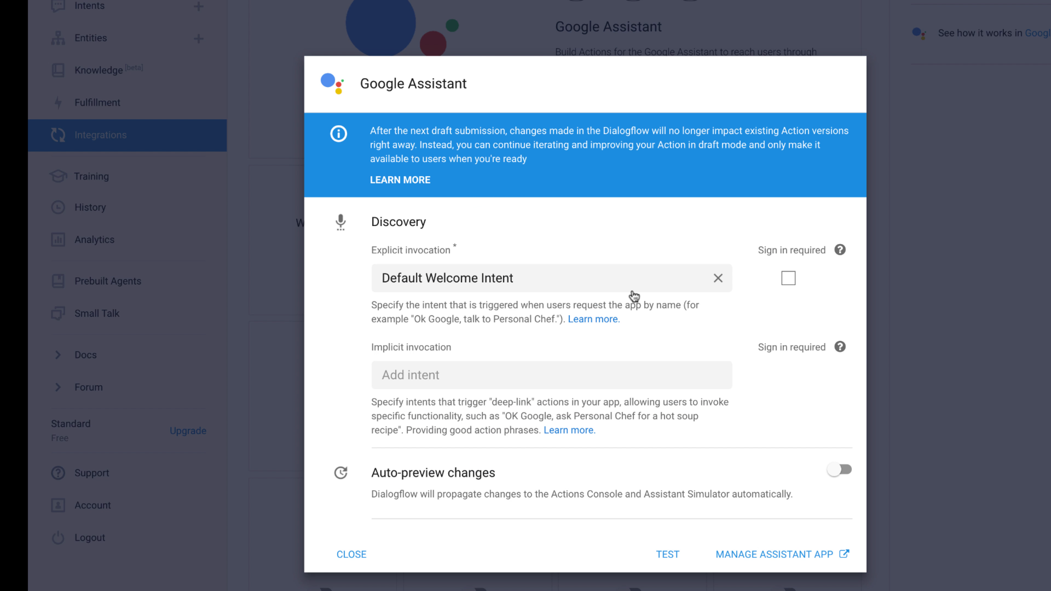
click(612, 281)
click(667, 556)
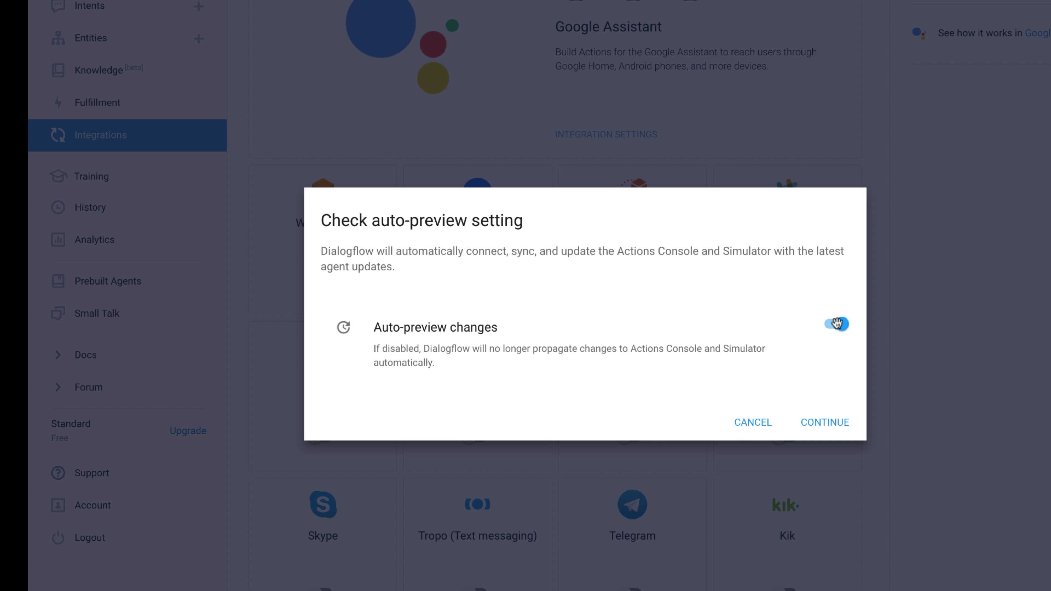
click(823, 432)
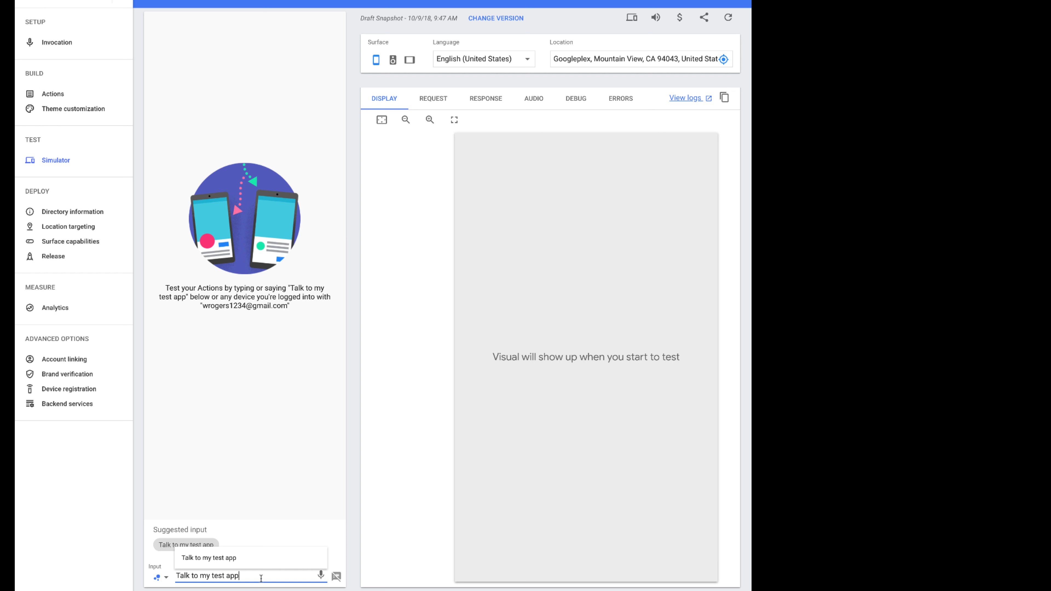
key(Return)
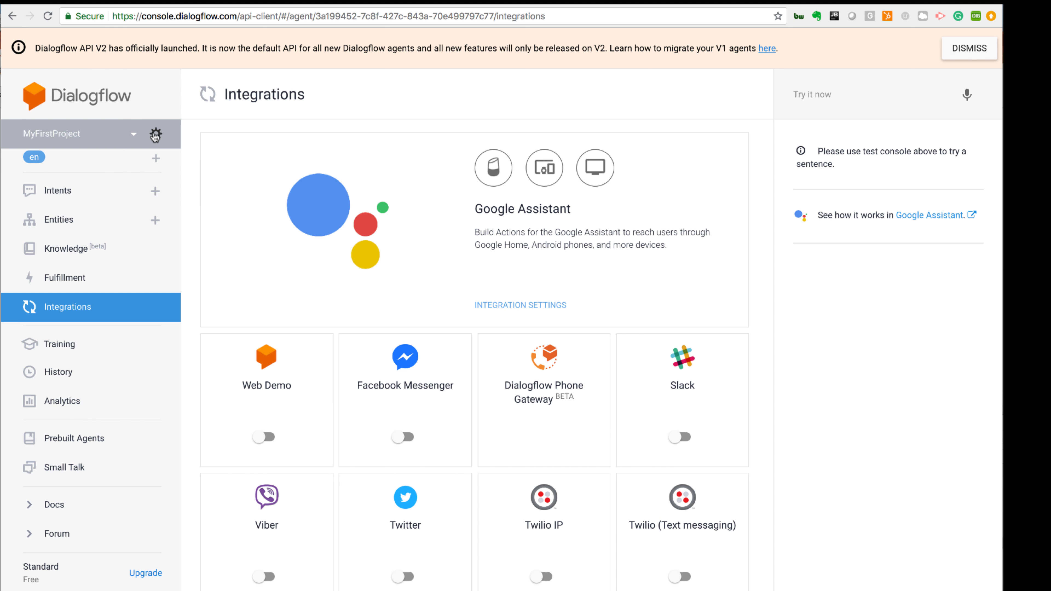
Step: Copy the client access token from the MyFirstProject agent's settings into the Access Token of the NLP Connector following Bot Channel Listener in Orbita's ChatBot flow
click(155, 135)
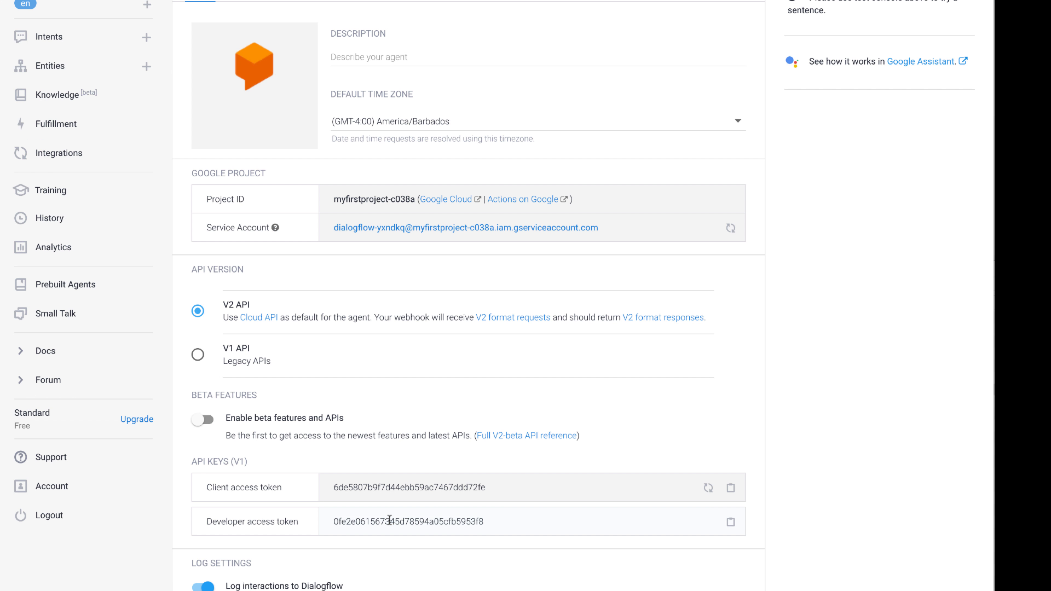
double_click(390, 519)
key(super+c)
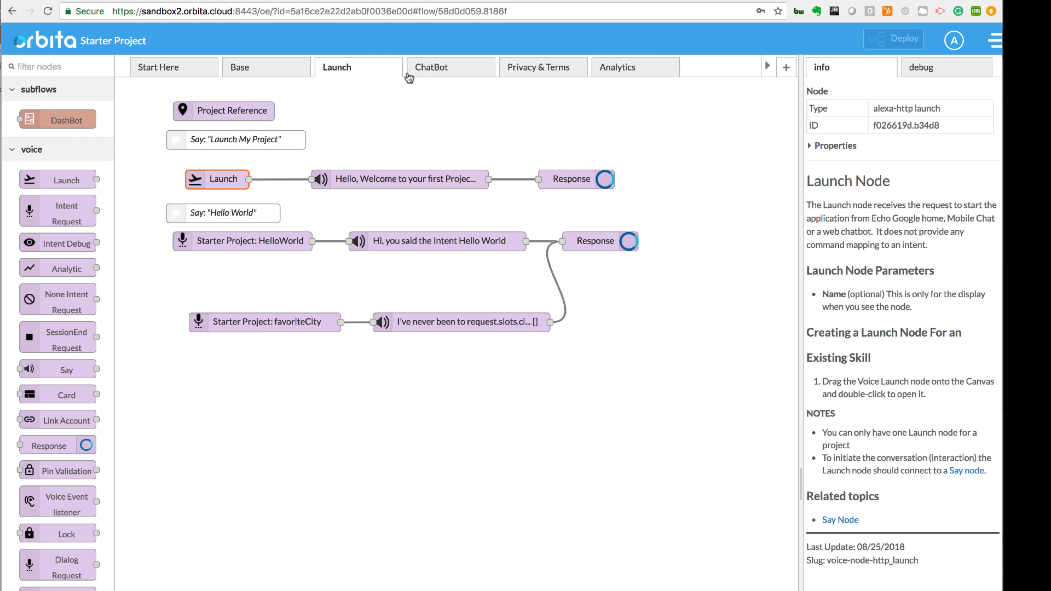
click(444, 70)
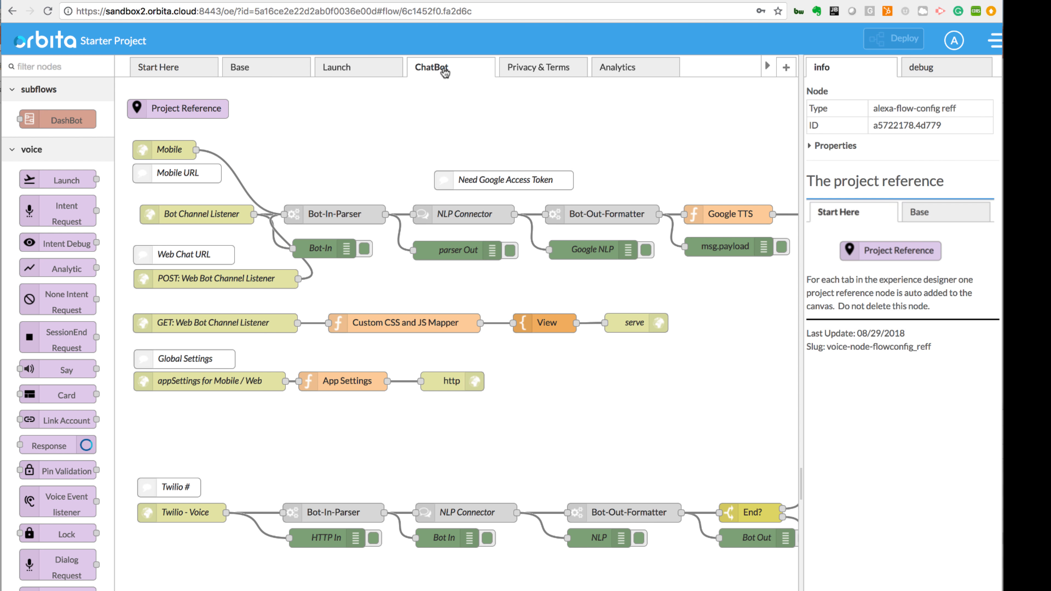
double_click(468, 210)
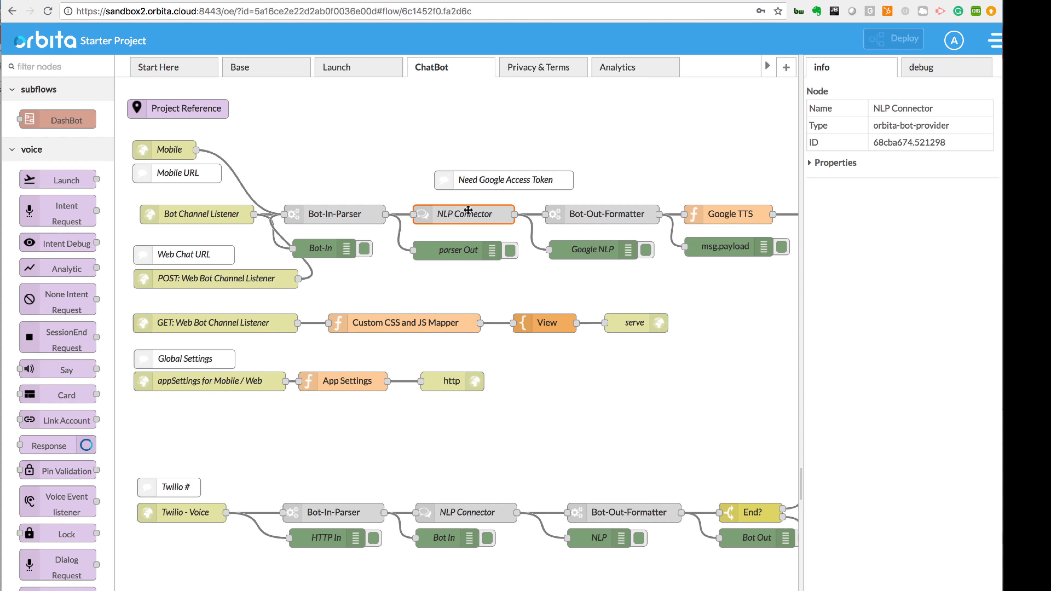
drag(682, 214, 554, 214)
key(super+v)
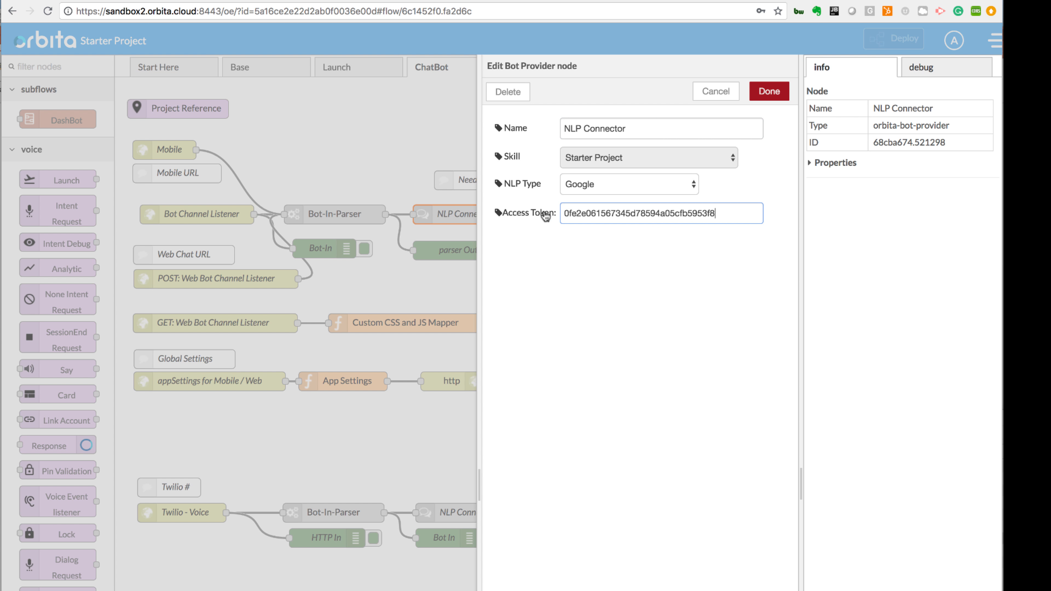
click(770, 96)
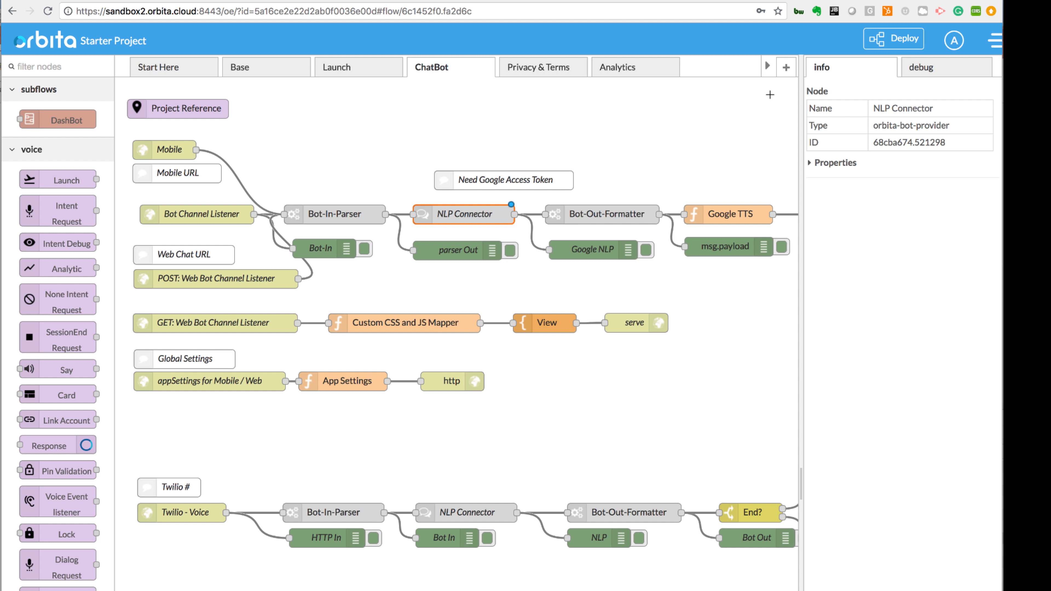
Step: Paste the same Google access token into the NLP Connector node of the Twilio - Voice flow, replacing its placeholder text
double_click(471, 514)
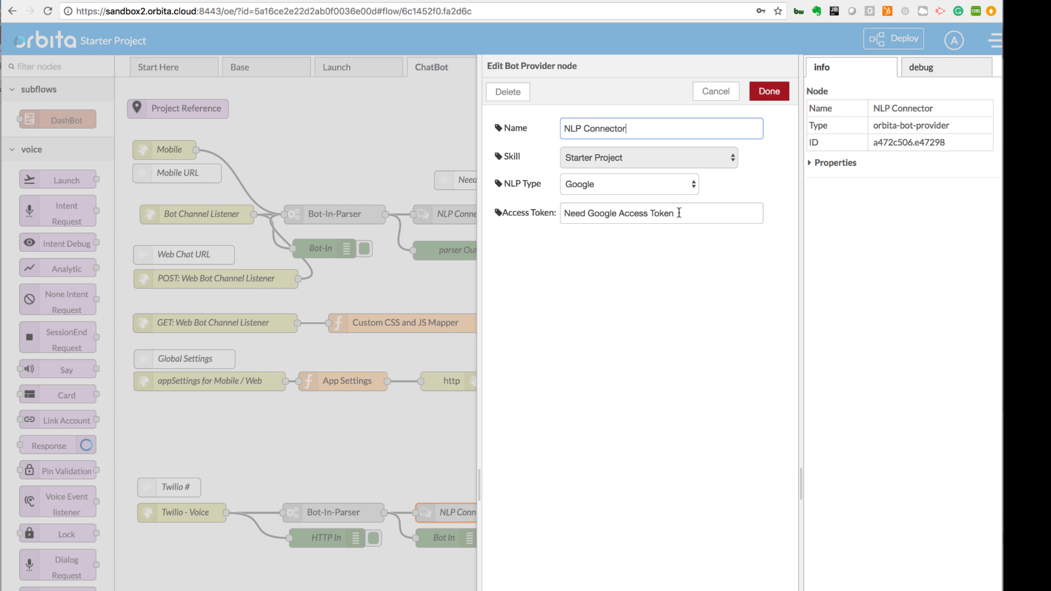
drag(679, 212, 544, 217)
key(super+v)
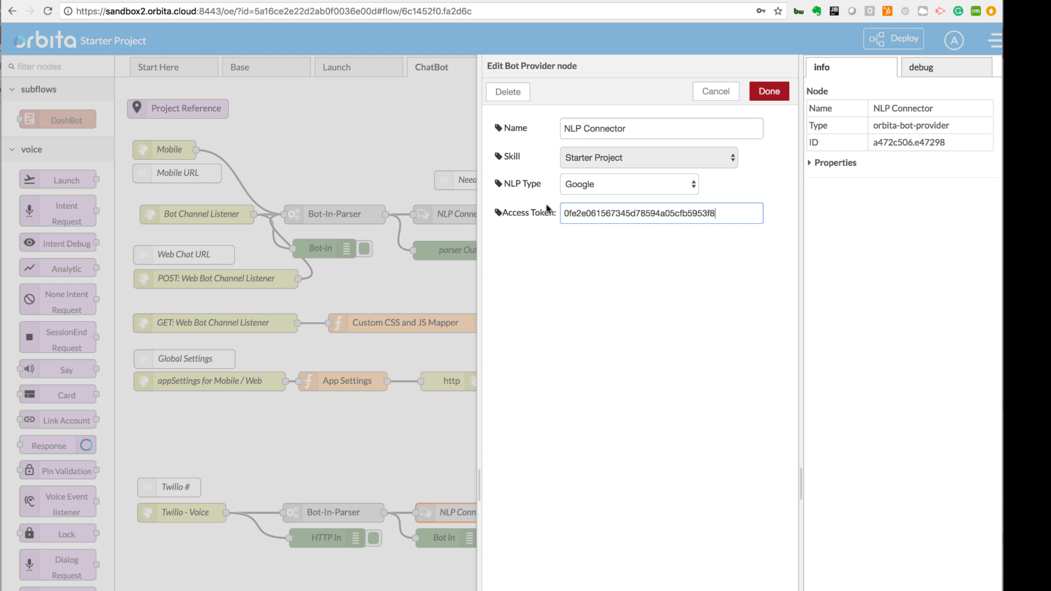
click(782, 87)
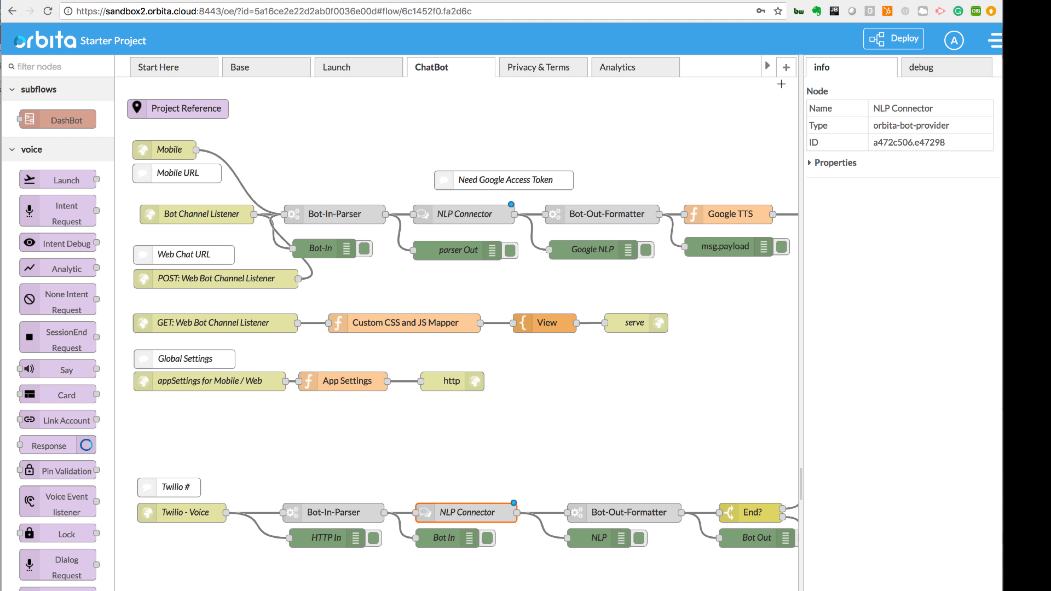
Step: Deploy the updated ChatBot flow and send "hello" to the bot in the sample web chat
click(885, 43)
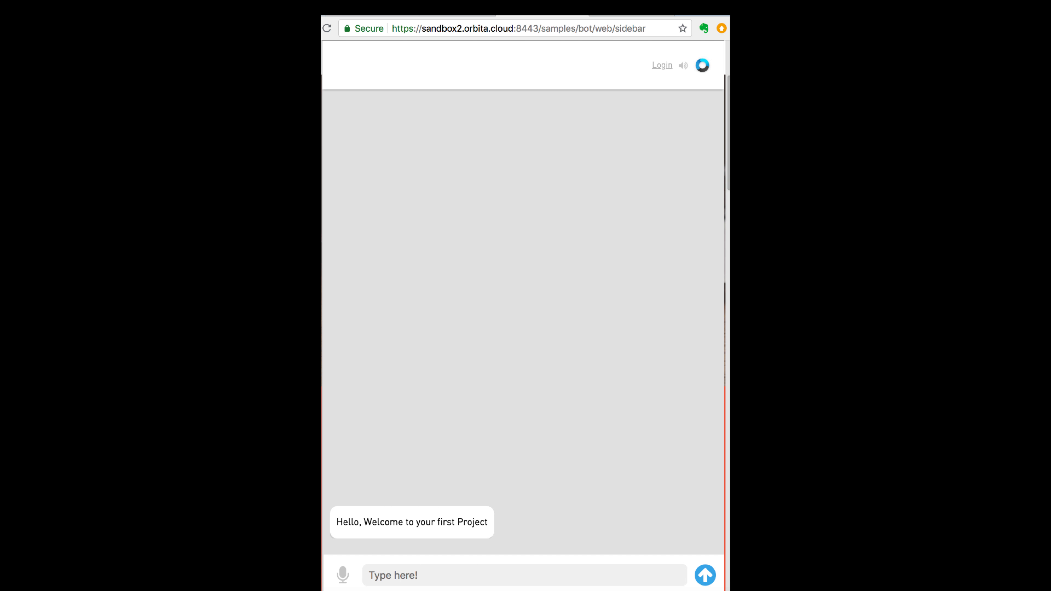
text(hello)
key(Return)
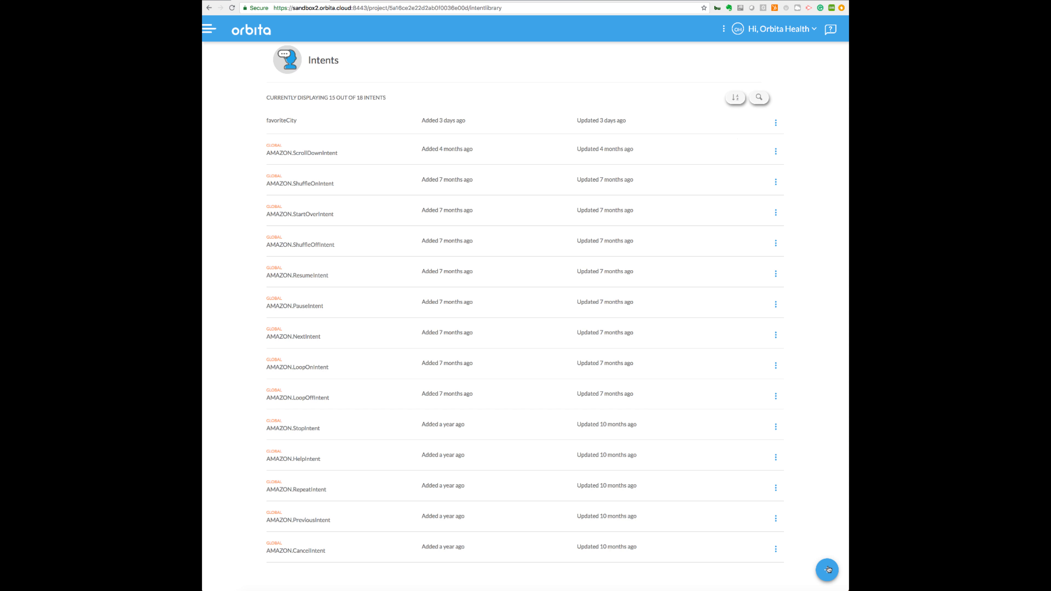
Step: Create a new intent from scratch named favoriteColor in the Orbita project's intent library
click(828, 571)
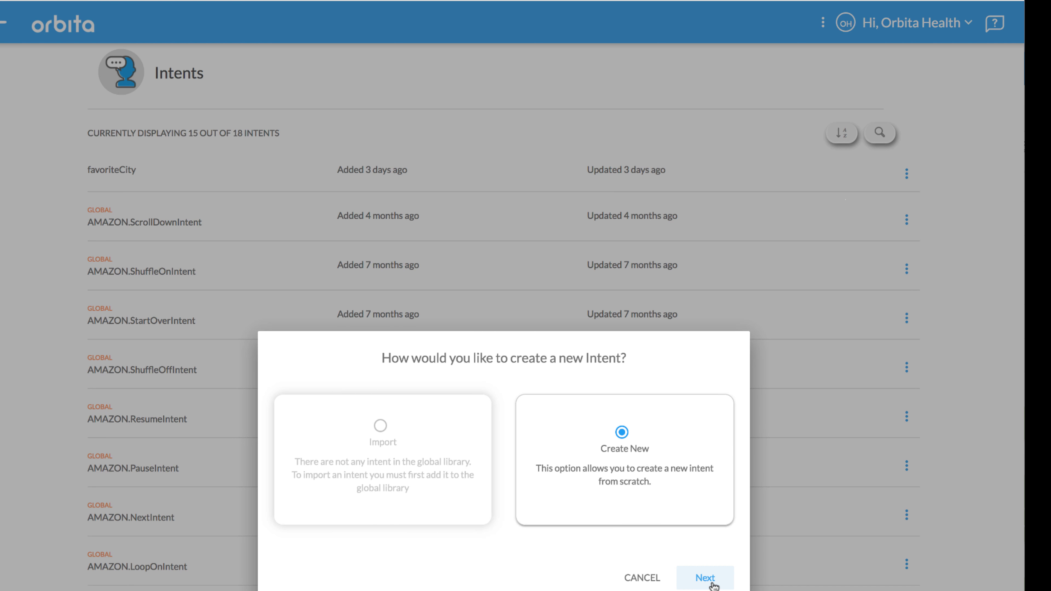
click(705, 577)
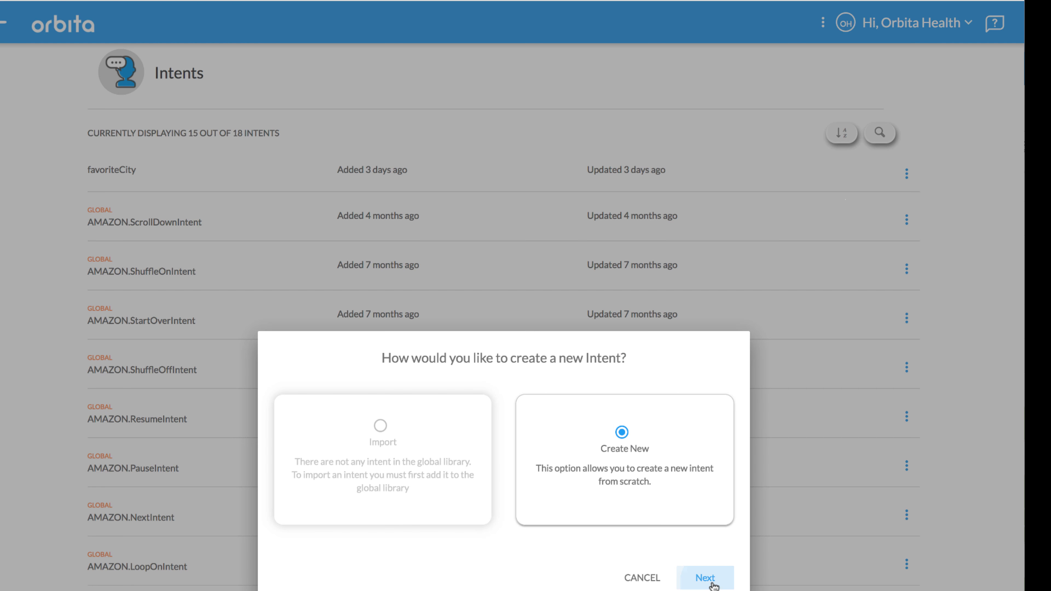
text(favoriteColor)
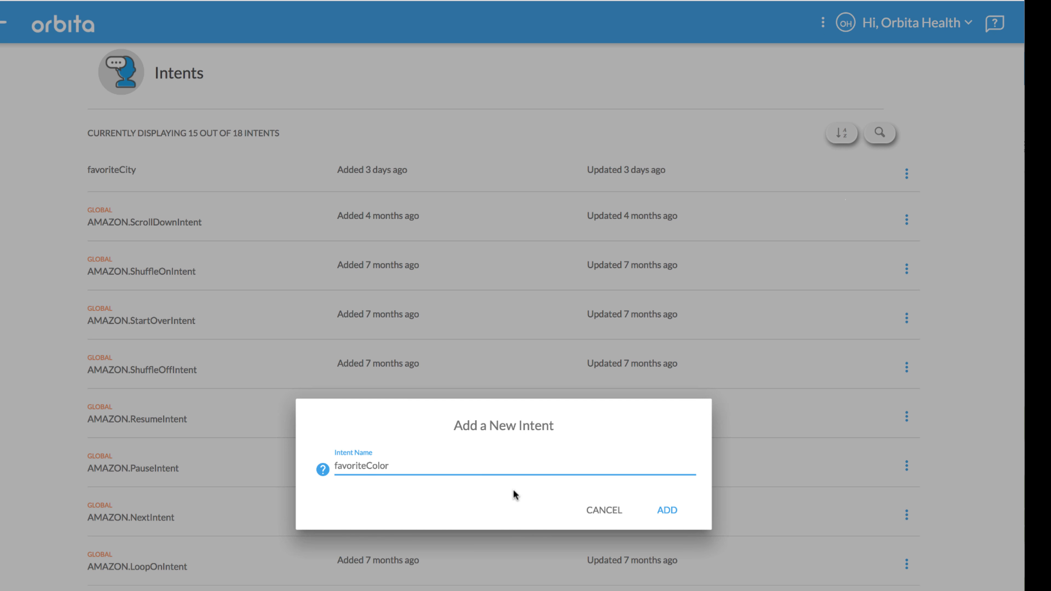
click(661, 515)
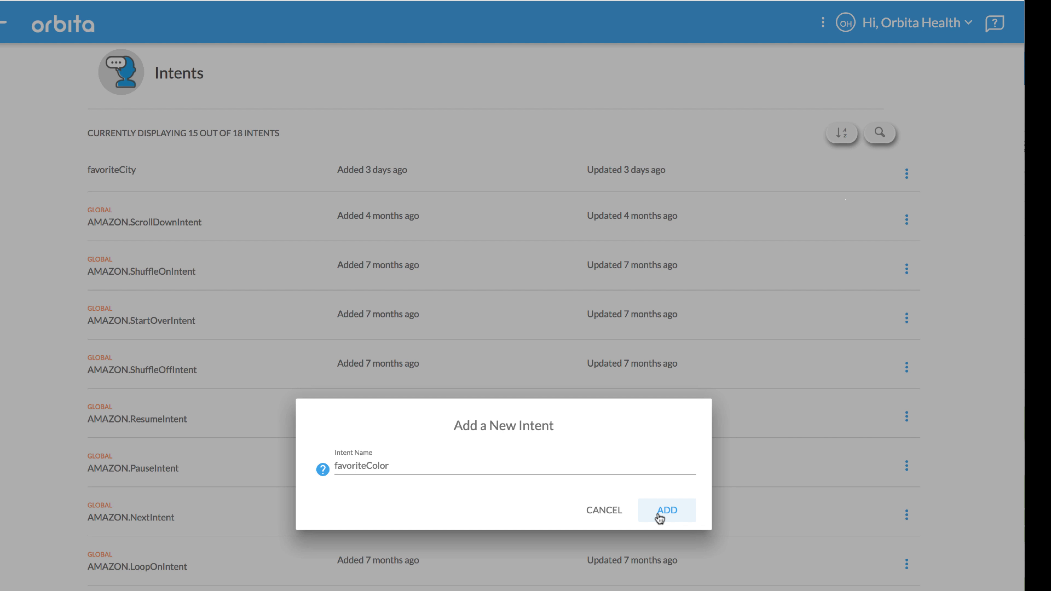
Step: Add a slot named color with the slot type AMAZON.Color to the favoriteColor intent
click(731, 236)
text(color)
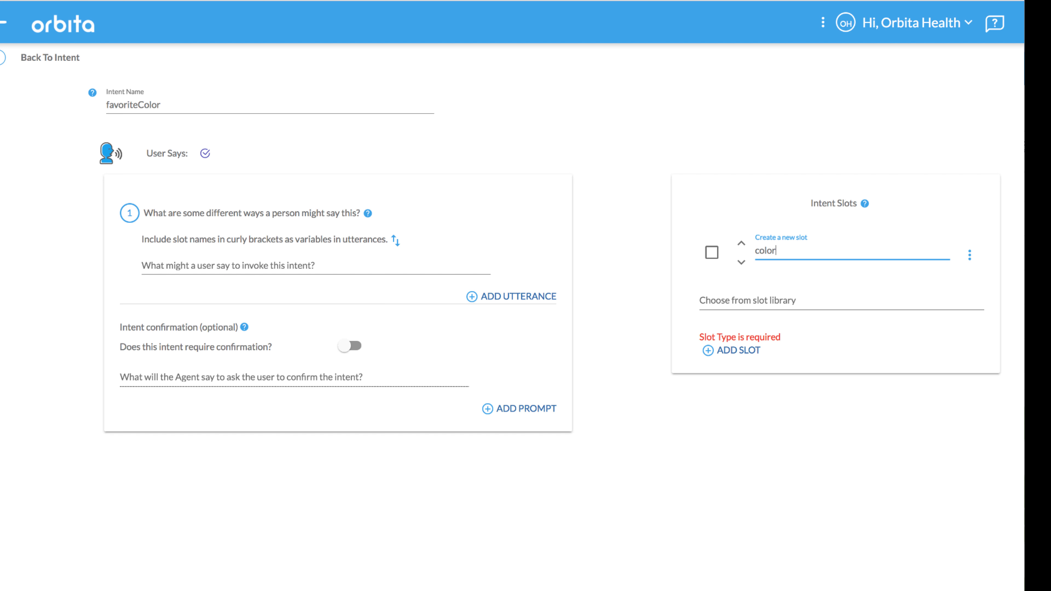
click(742, 294)
scroll(756, 364, down, 1)
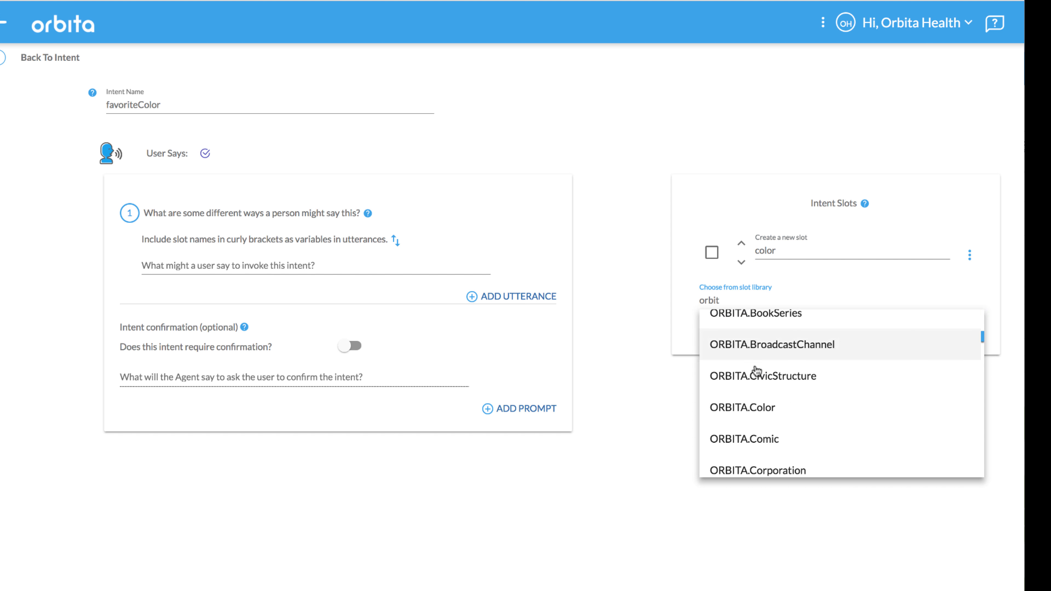
click(746, 406)
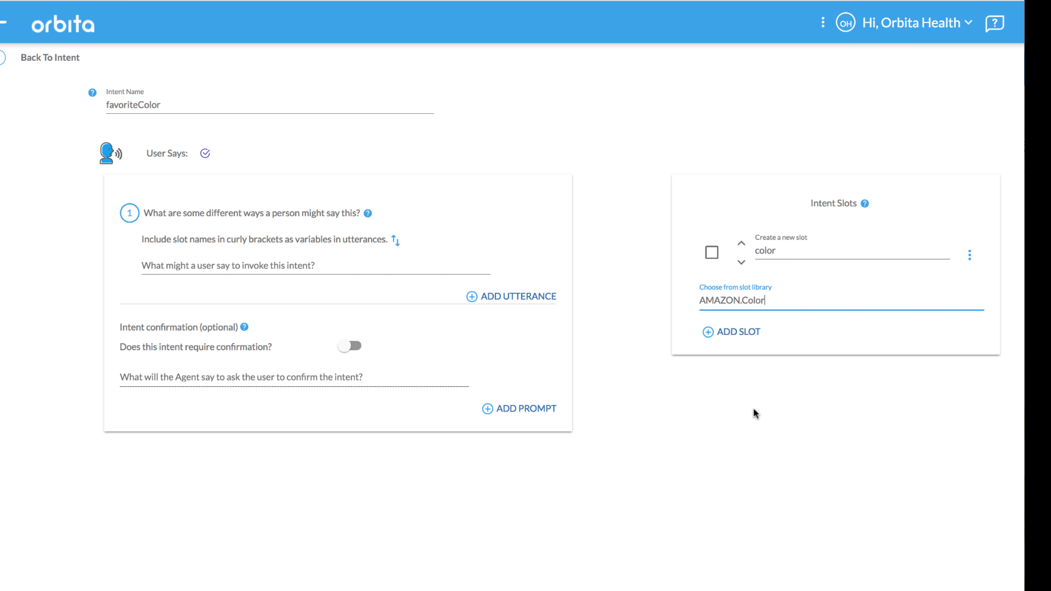
Step: Add the utterances "my favorite color is {color}" and "i like the color {color}", linking both to the color slot
click(189, 267)
text(my favorite col)
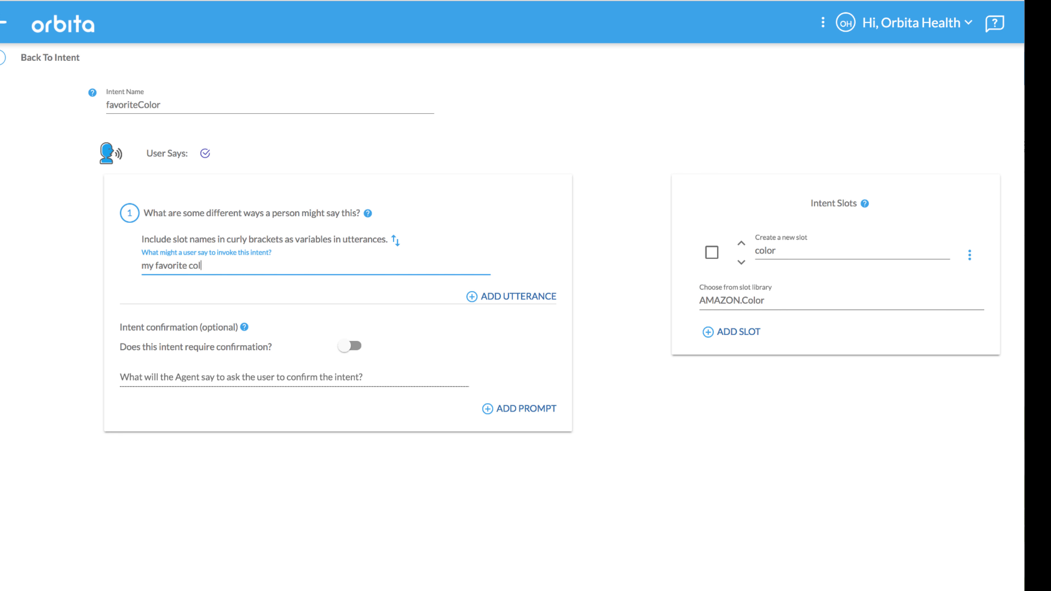
text(or is {)
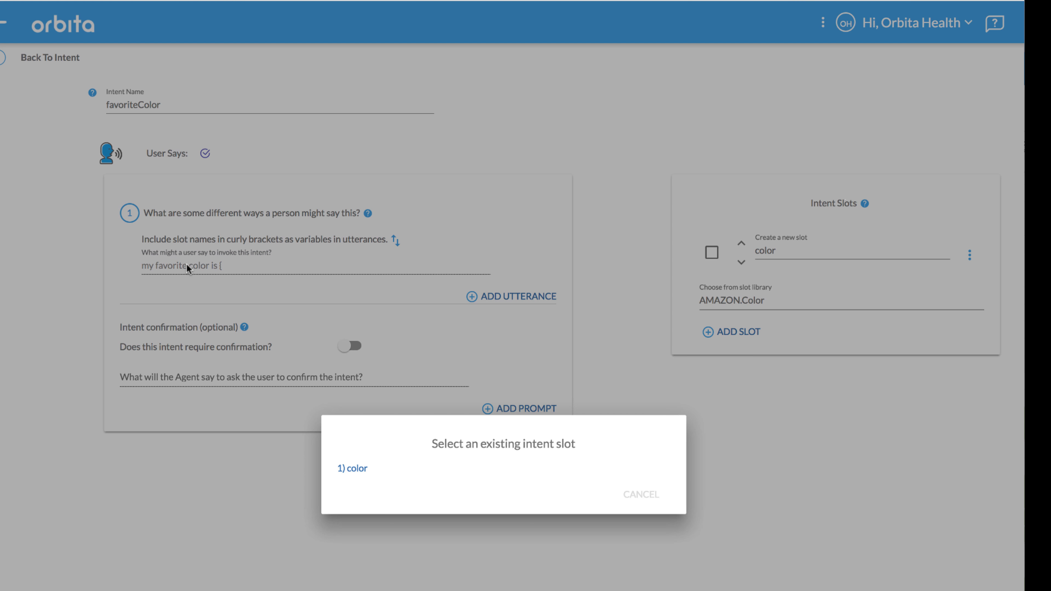
click(356, 471)
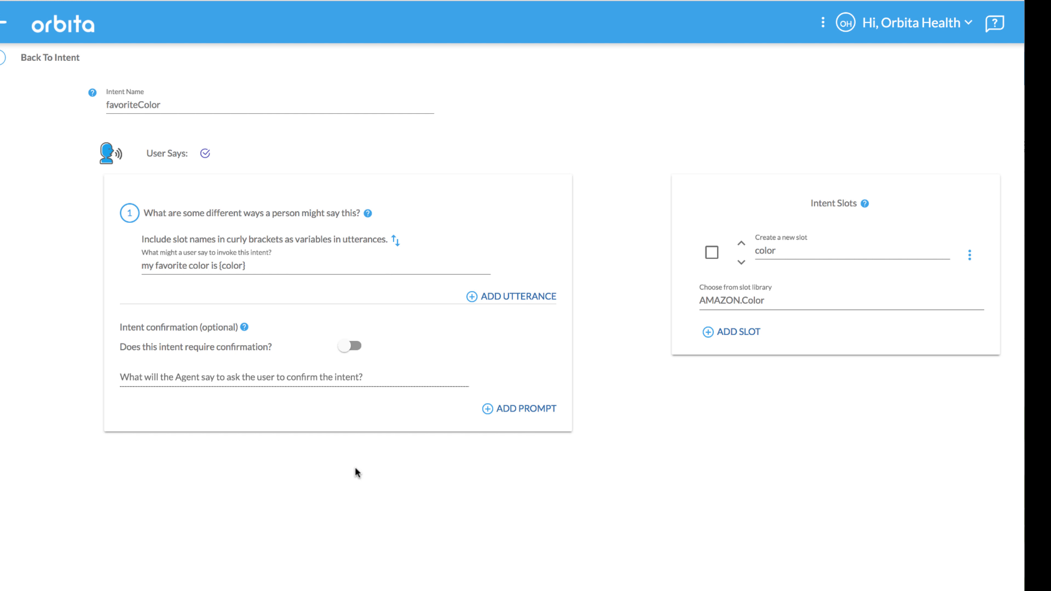
click(472, 297)
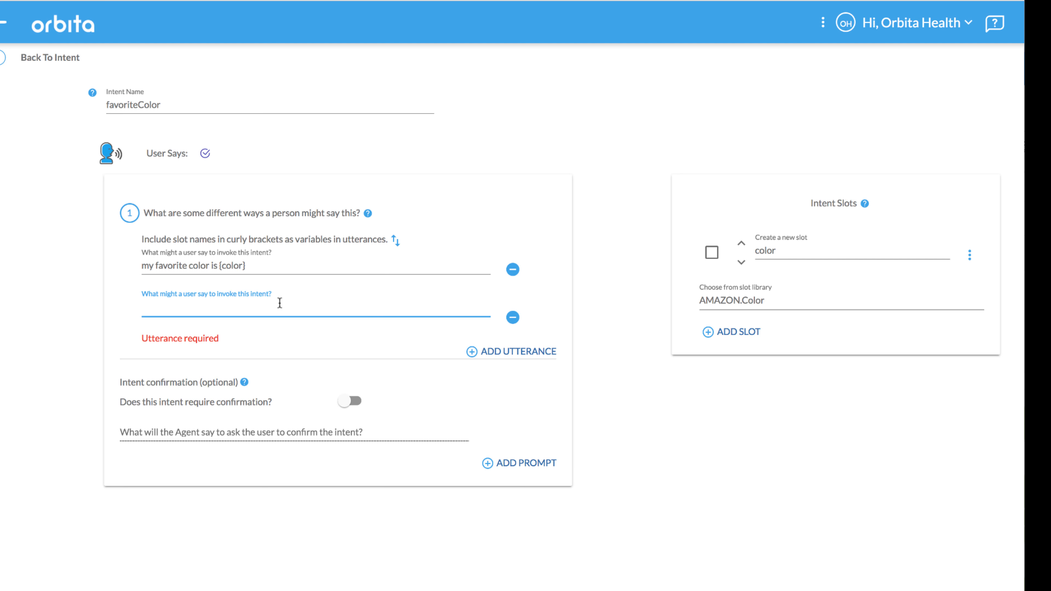
text(i like the color {)
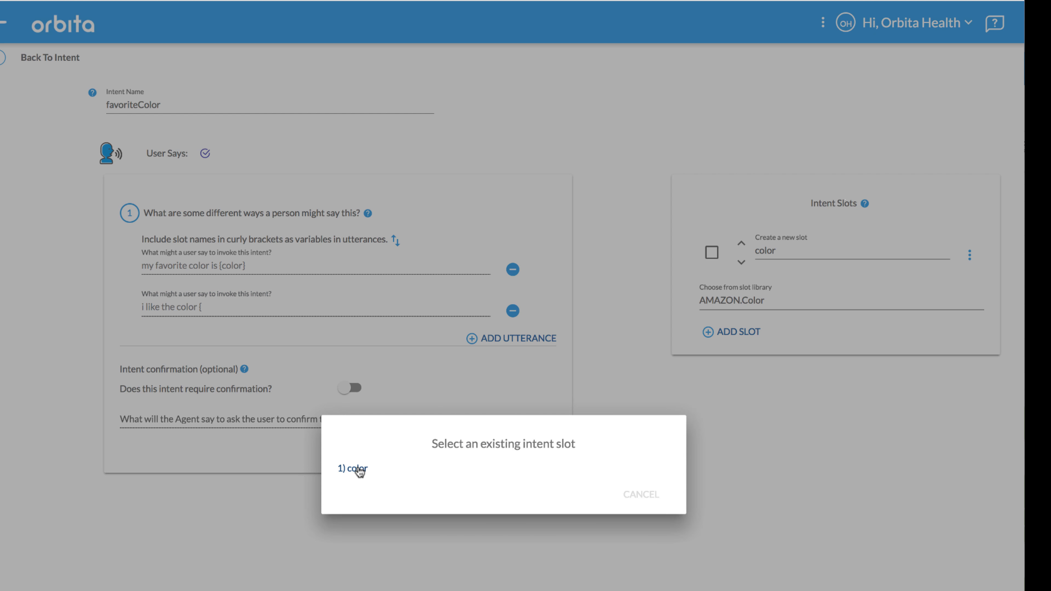
click(356, 469)
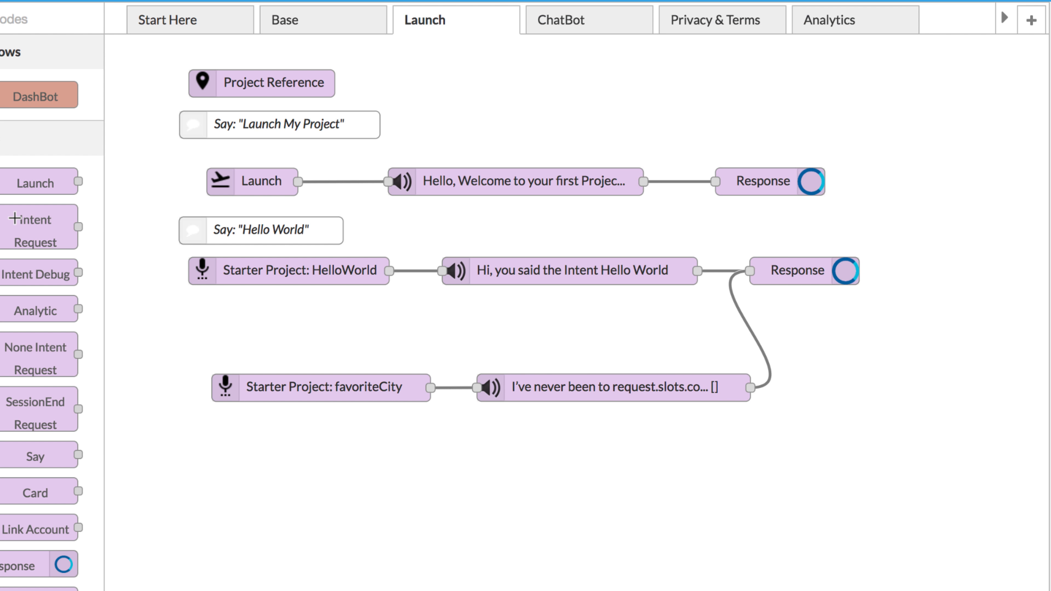
Step: Add an Intent Request node below favoriteCity in the Launch flow and assign it the favoriteColor intent
drag(15, 218, 272, 497)
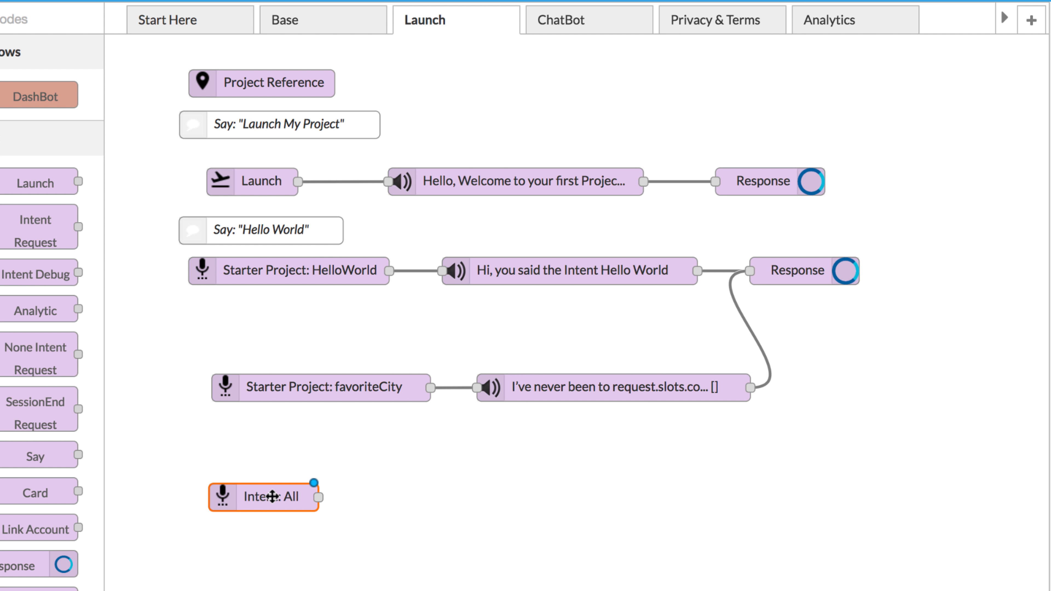
double_click(273, 497)
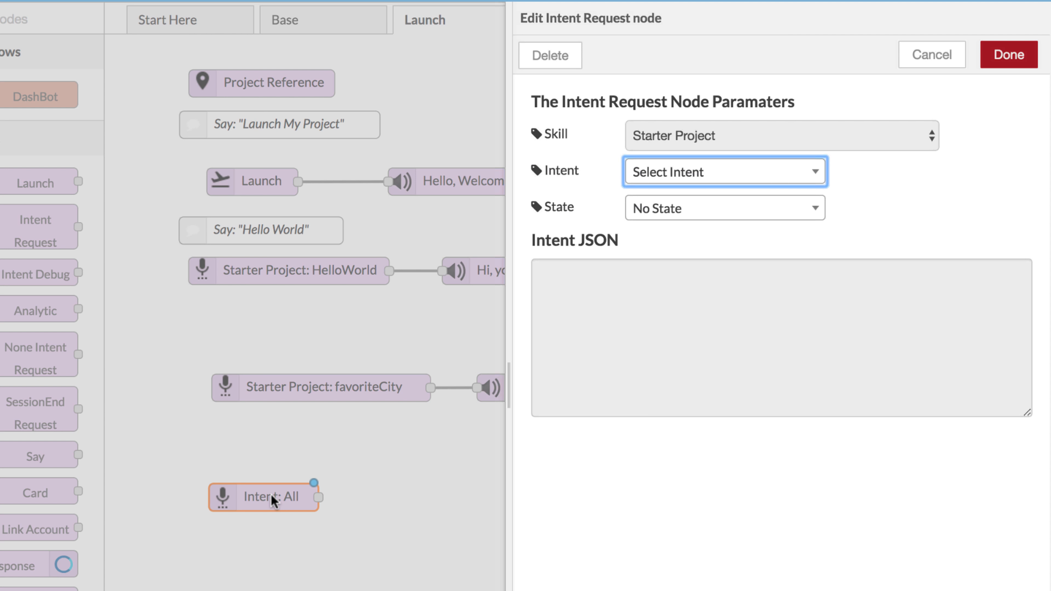
click(730, 191)
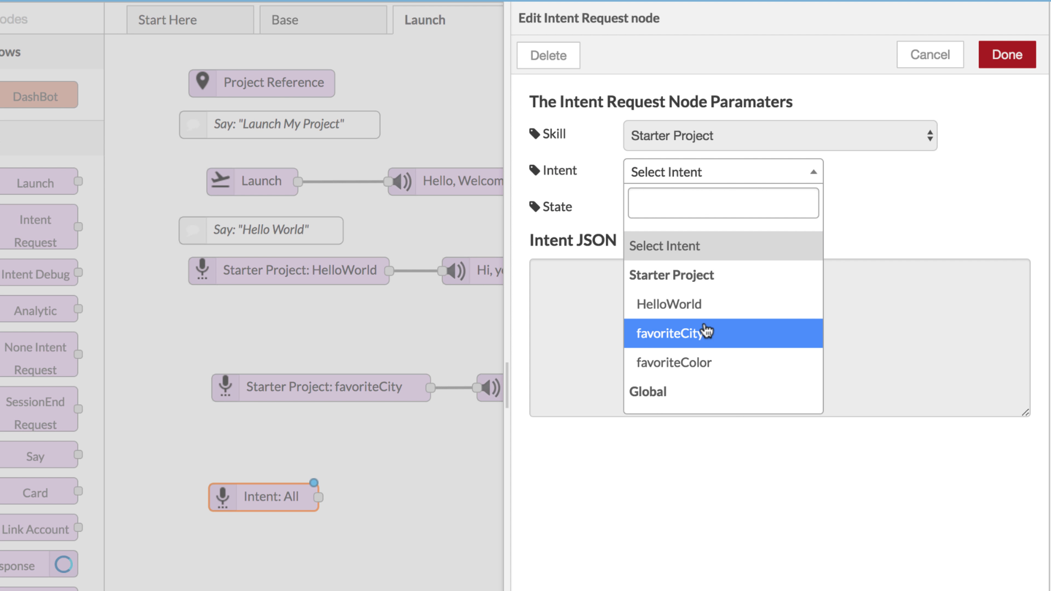
click(699, 363)
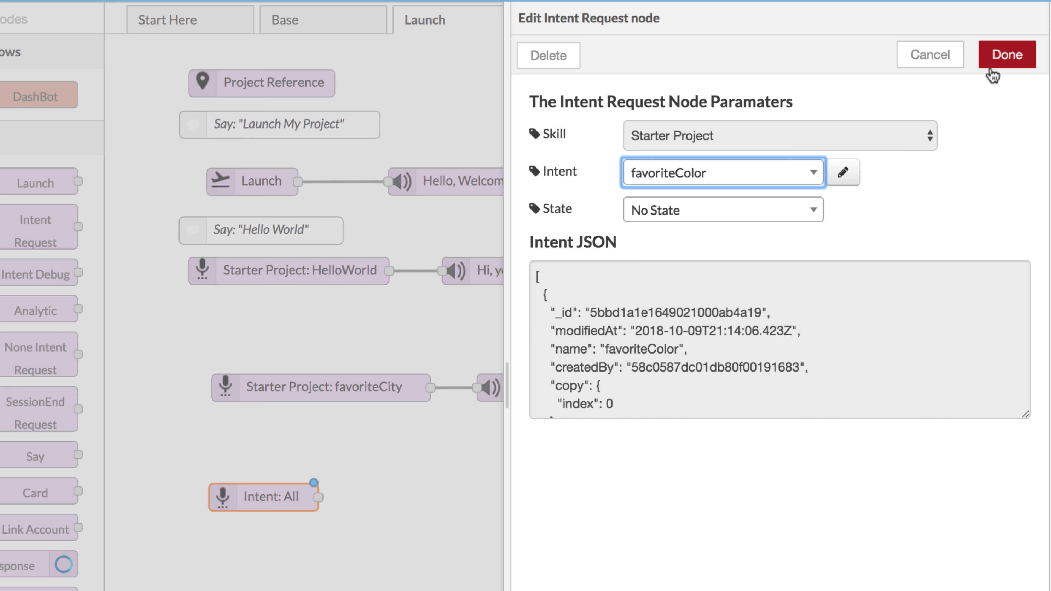
click(1007, 53)
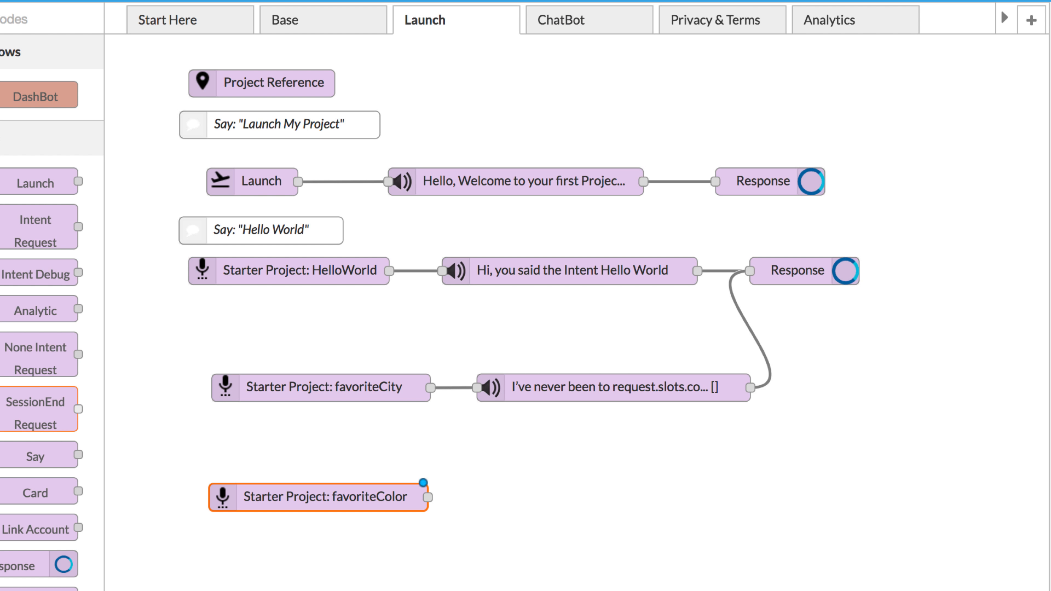
Step: Wire a Say node with "you said your favorite color is {{msg.payload.request.slots.color.value}}" after the favoriteColor node and connect it to a new Response node
drag(35, 456, 477, 497)
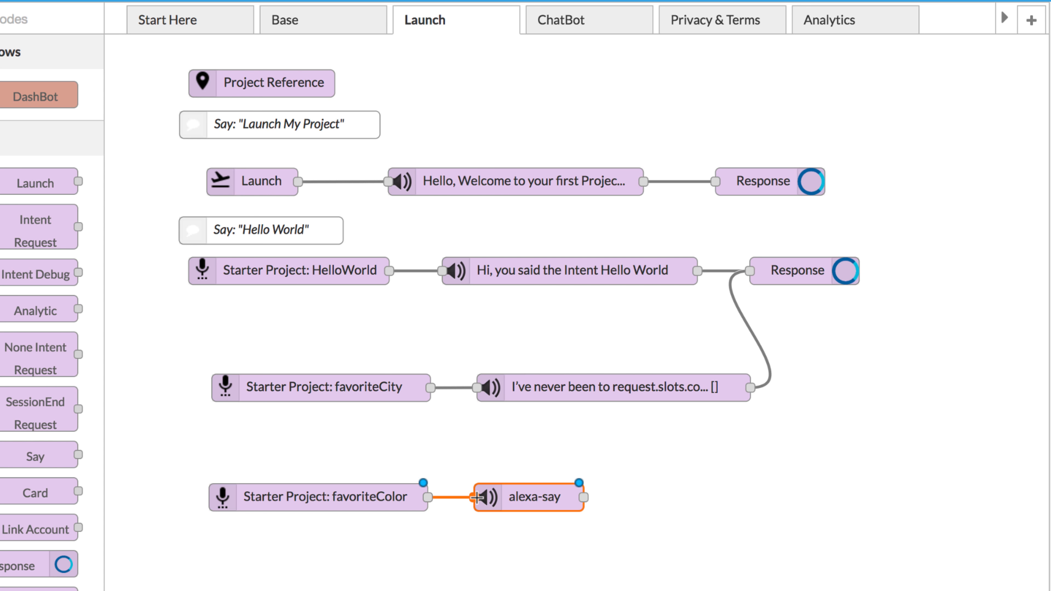
double_click(530, 500)
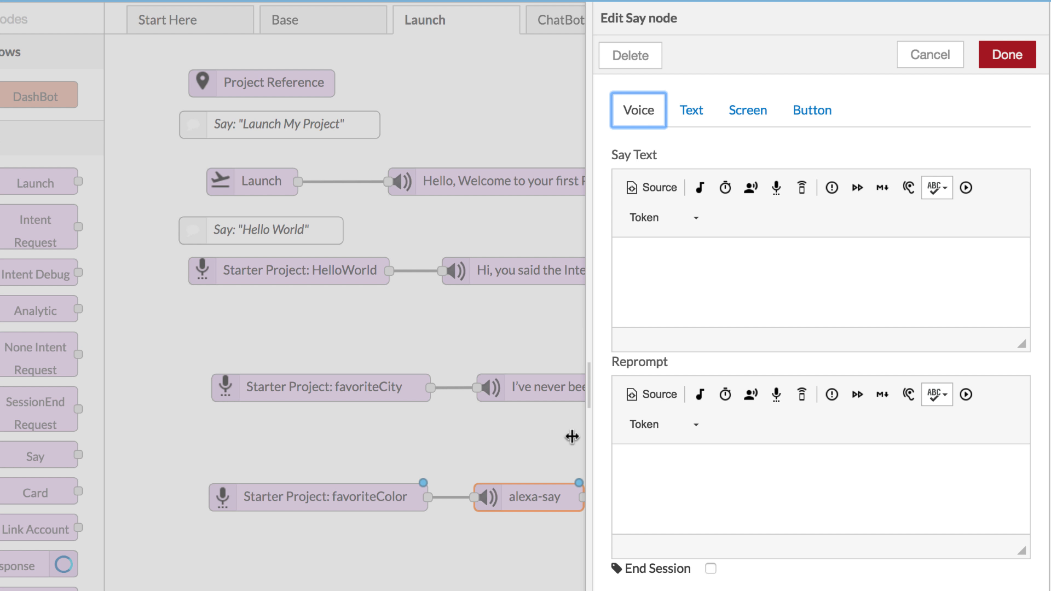
click(699, 282)
text(you said your favorite color is {{msg.payload.request.slots.color.value}})
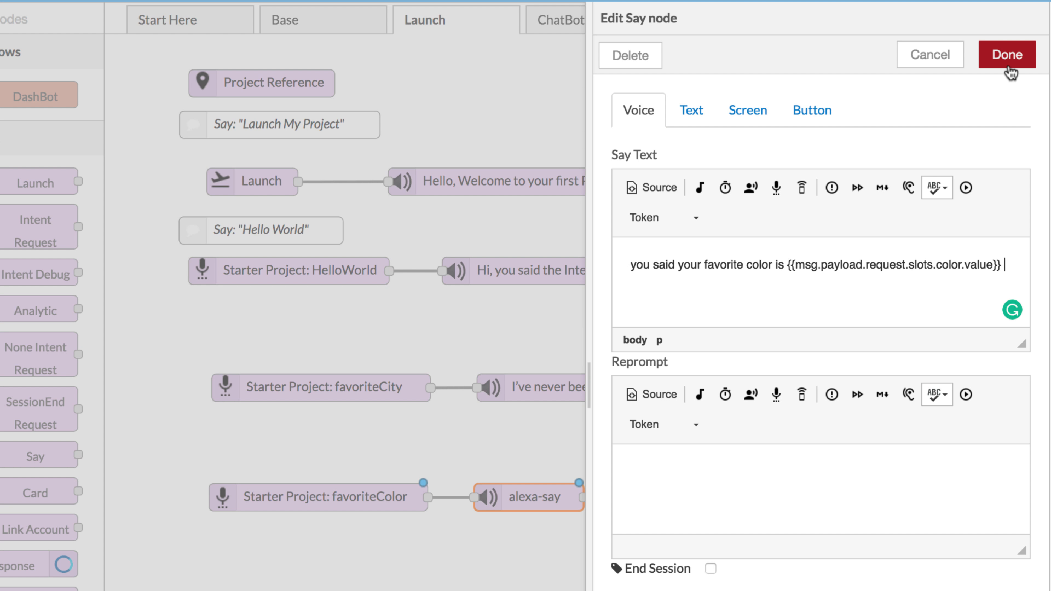
click(1008, 55)
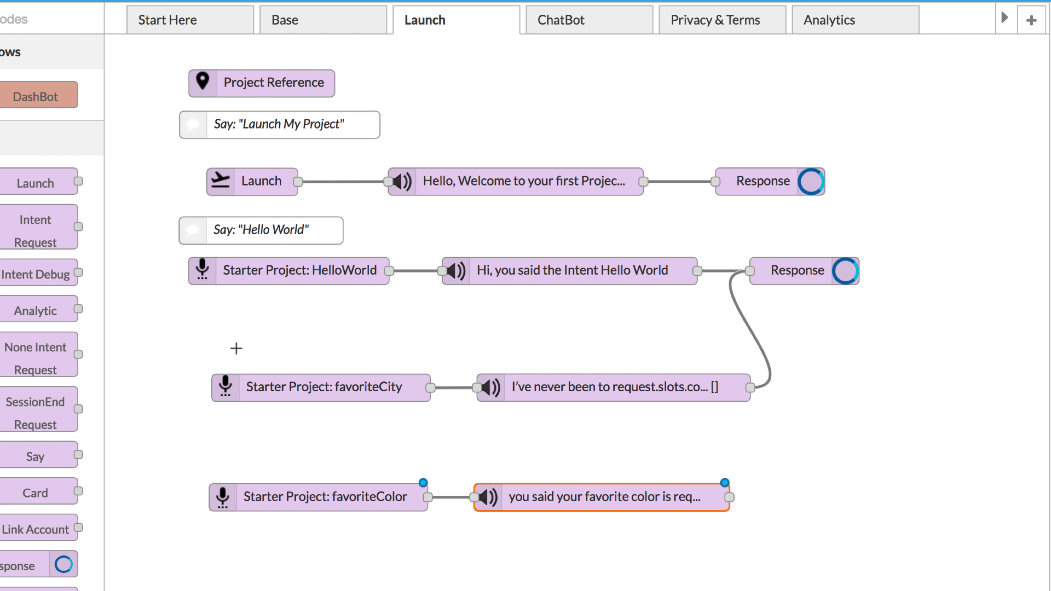
drag(11, 559, 850, 497)
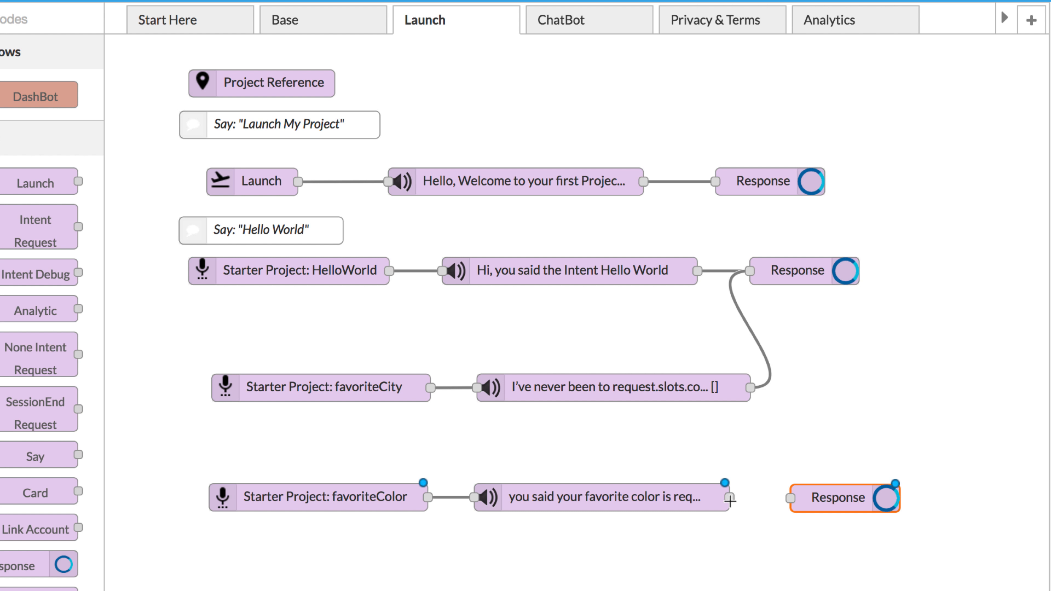
drag(729, 500, 790, 498)
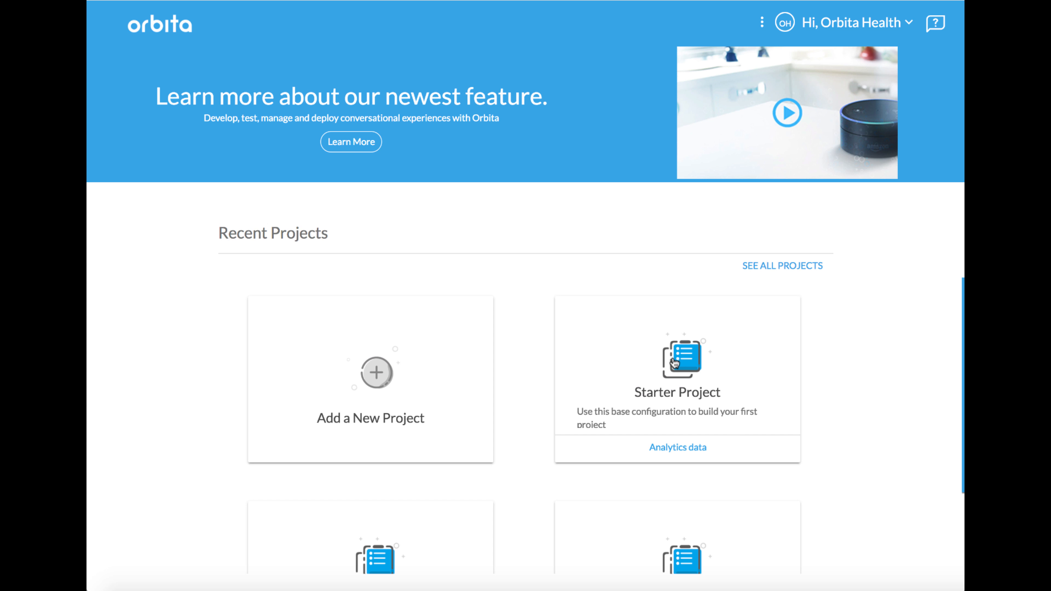
Step: Open the Starter Project's deployment data model and publish it to the Google agent MyFirstProject in English
click(677, 368)
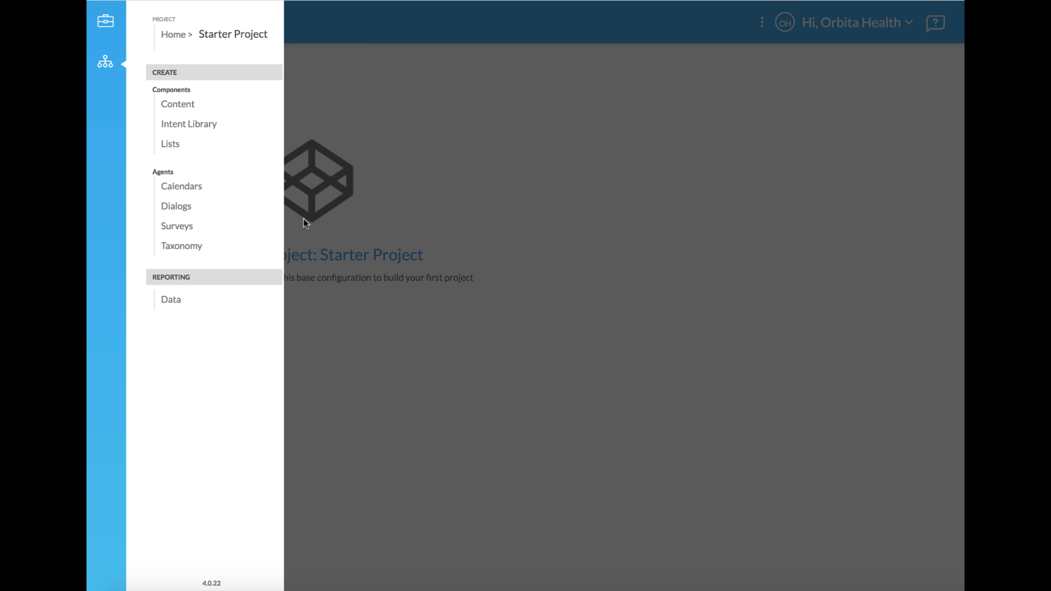
click(107, 26)
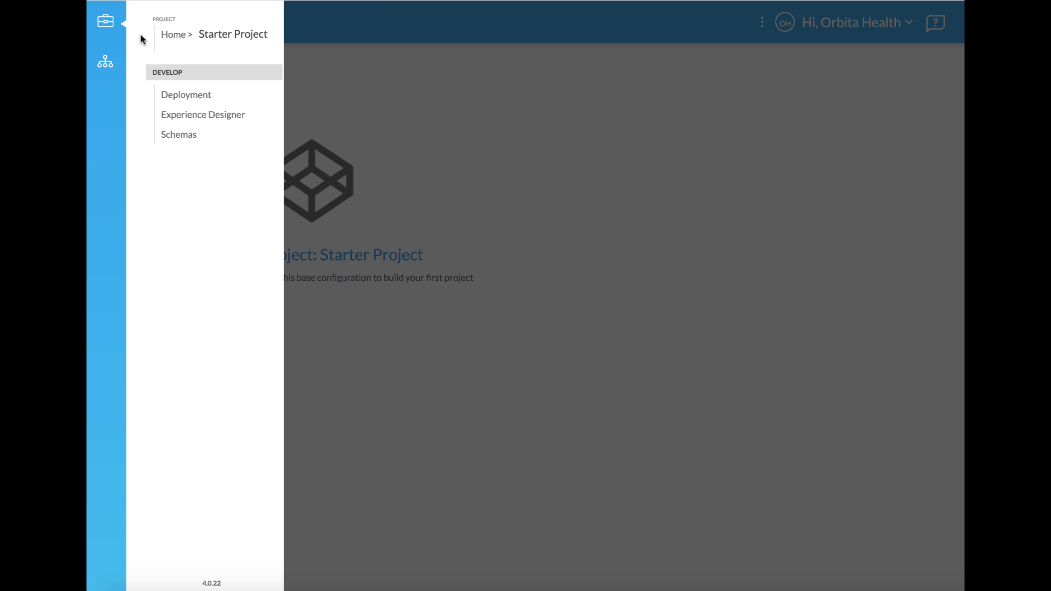
click(181, 95)
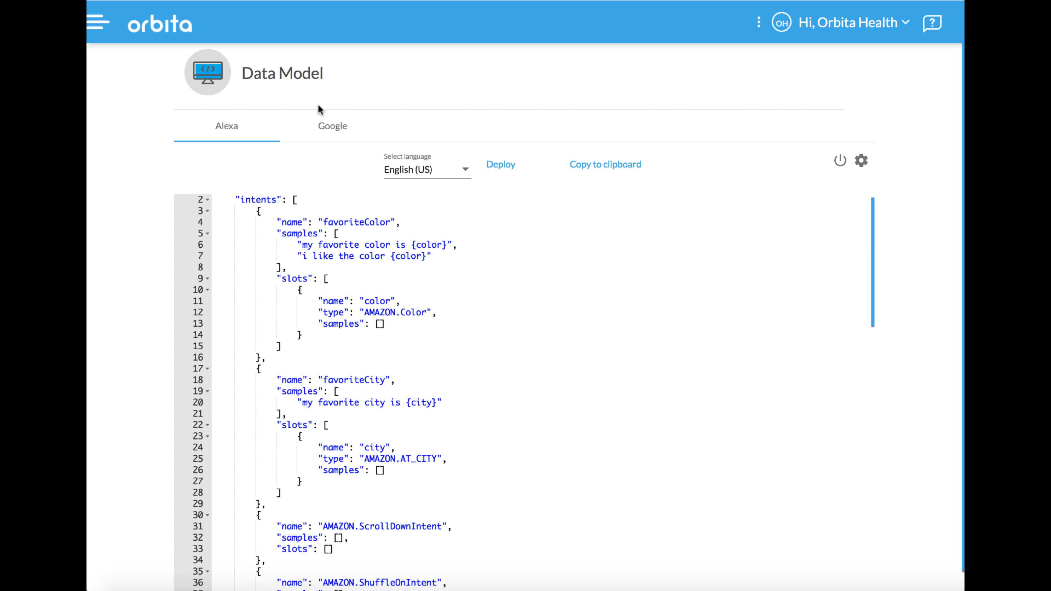
click(332, 125)
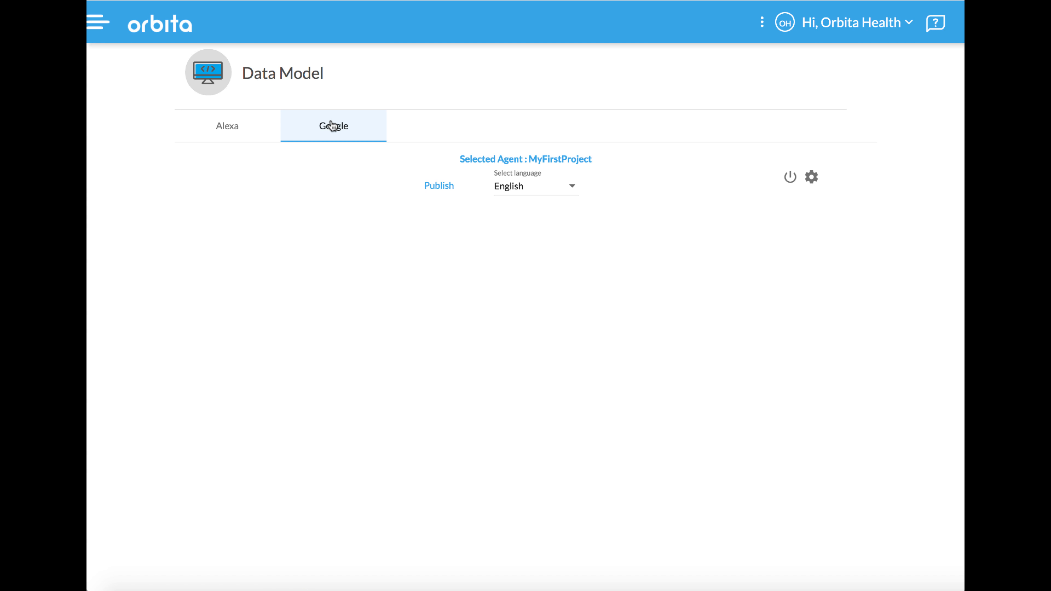
click(432, 185)
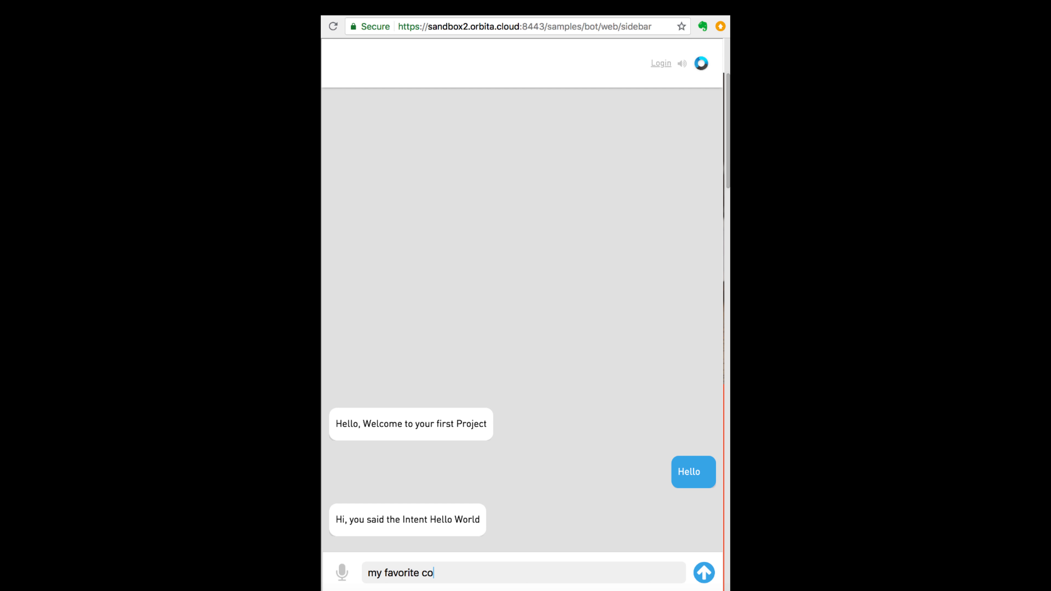
Step: Switch to the web chat page and send the message "my favorite color is red" to test the favoriteColor intent
text(lor is red)
key(Return)
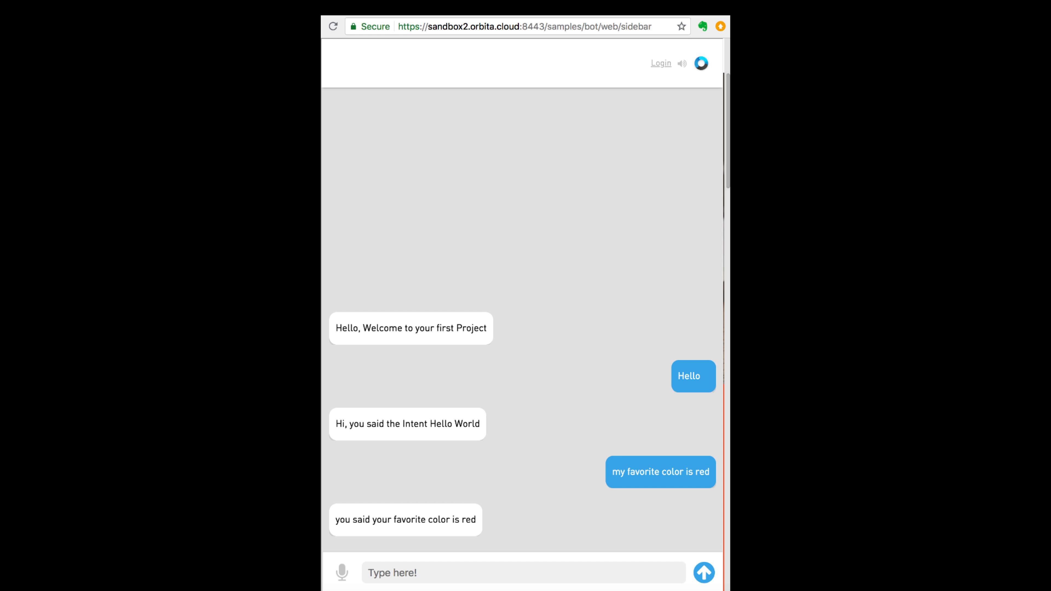